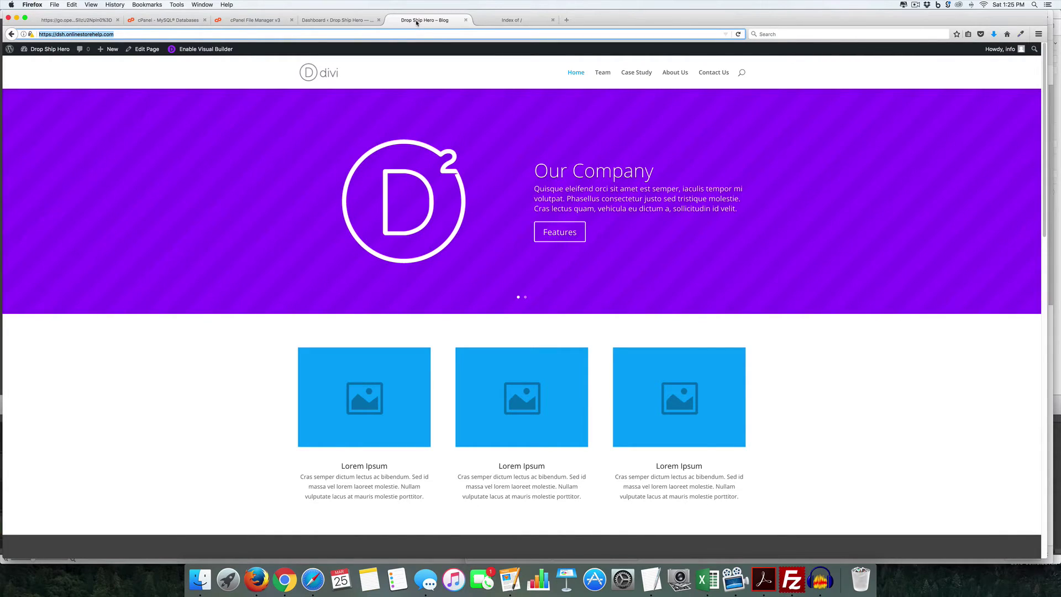
Step: Browse the site's Team, Case Study and Contact Us pages, then return to the home page
click(602, 77)
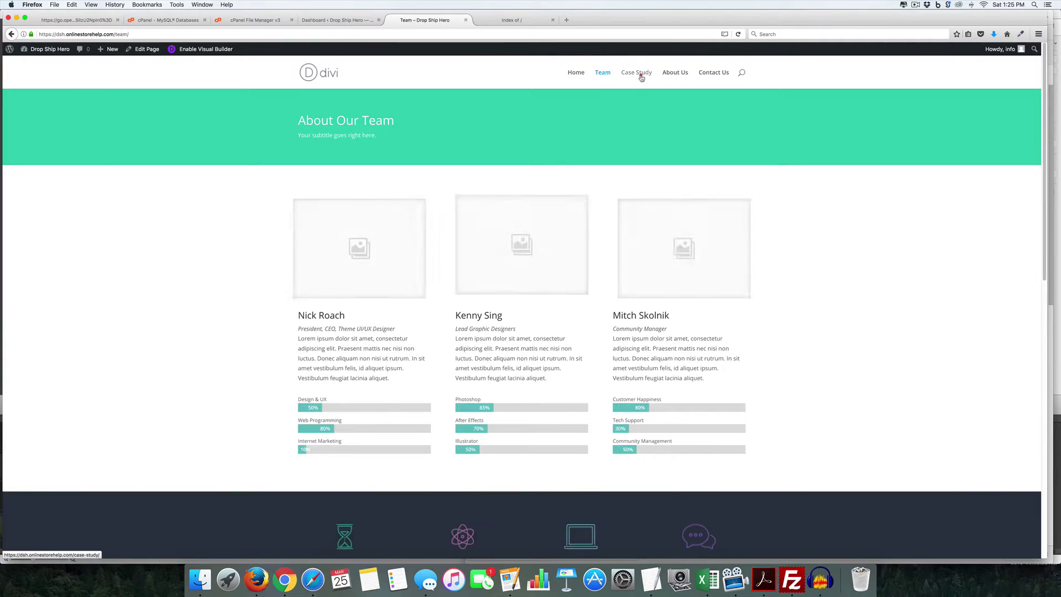
click(640, 76)
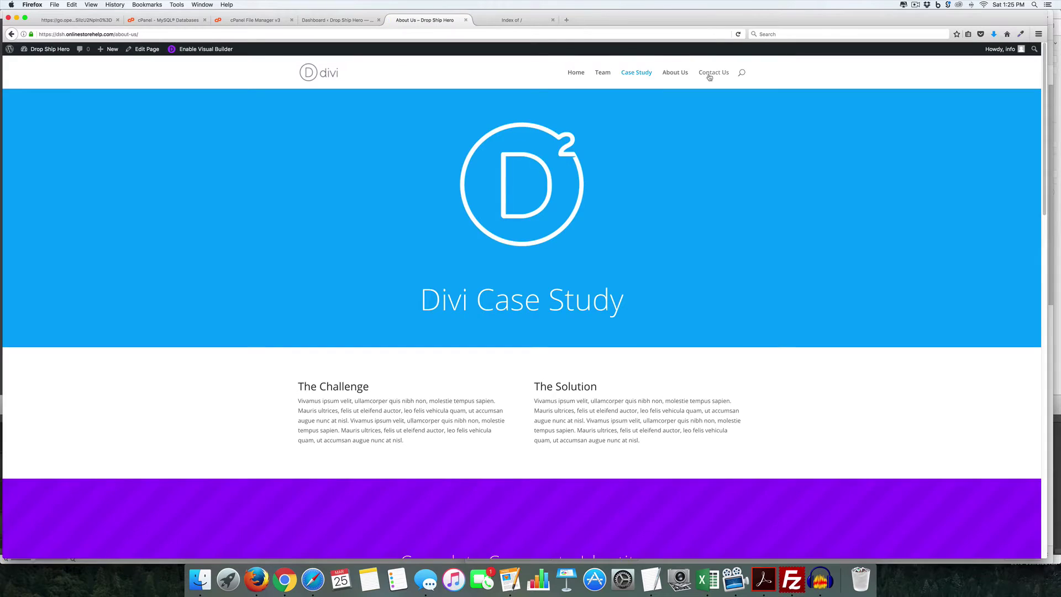
scroll(707, 75, down, 10)
click(710, 74)
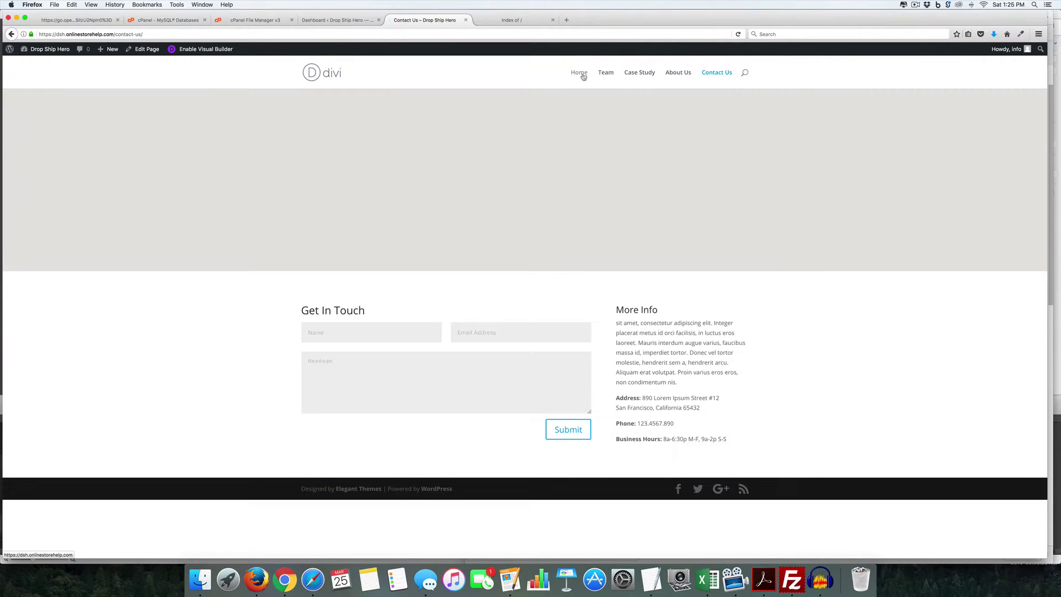
click(581, 74)
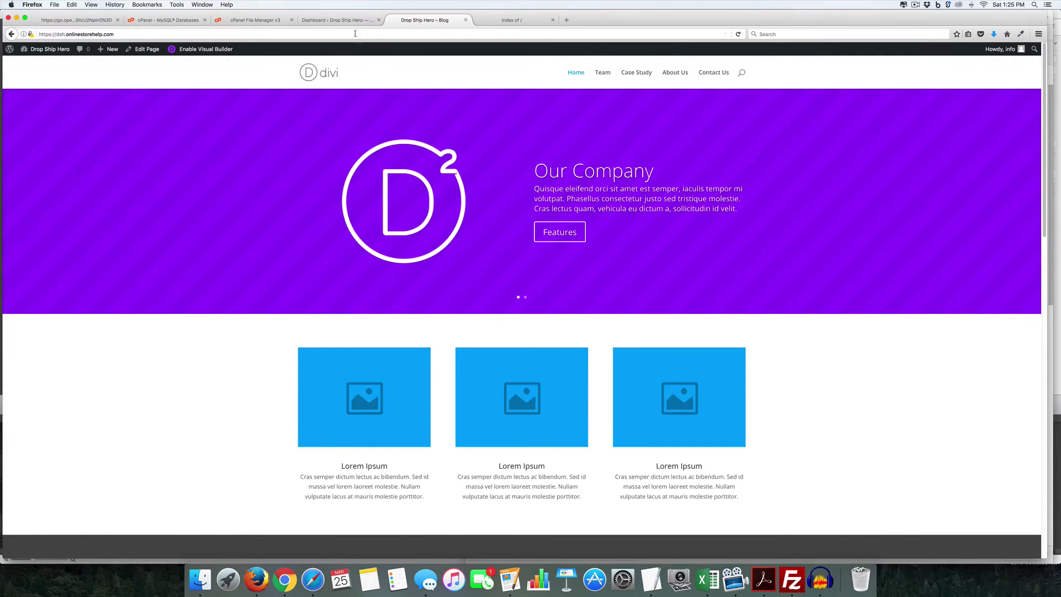
Step: Upload backupbuddy-7.3.0.5.zip through Plugins > Add New, install it and activate BackupBuddy
click(343, 20)
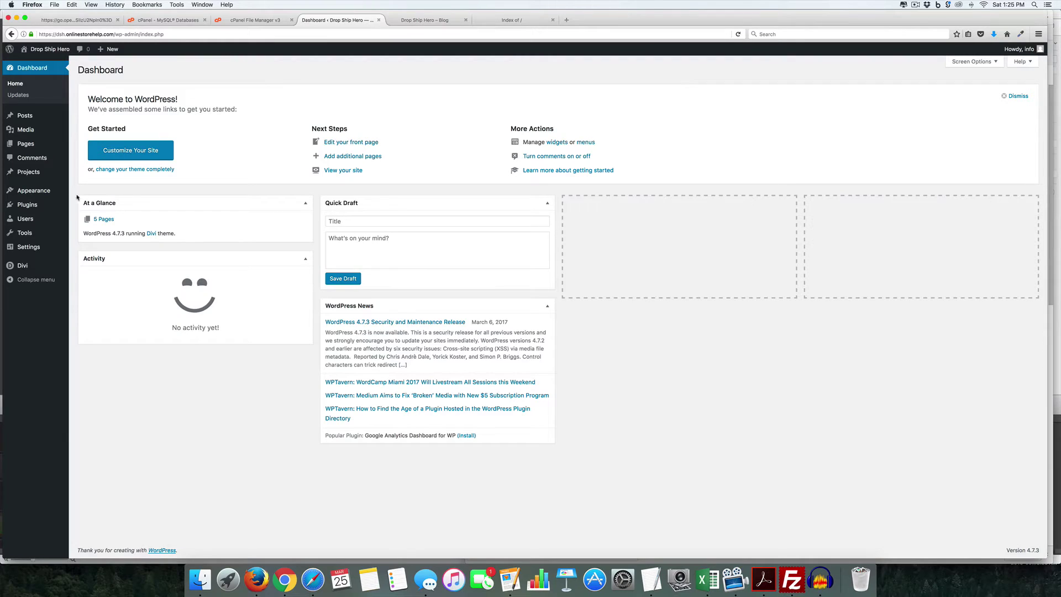
mouse_move(33, 205)
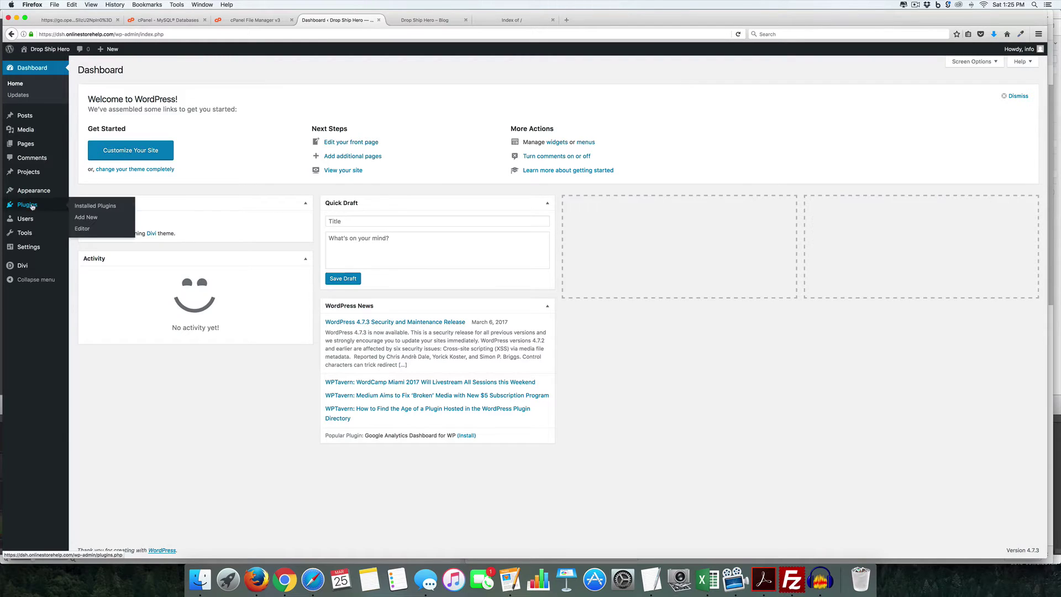
click(92, 219)
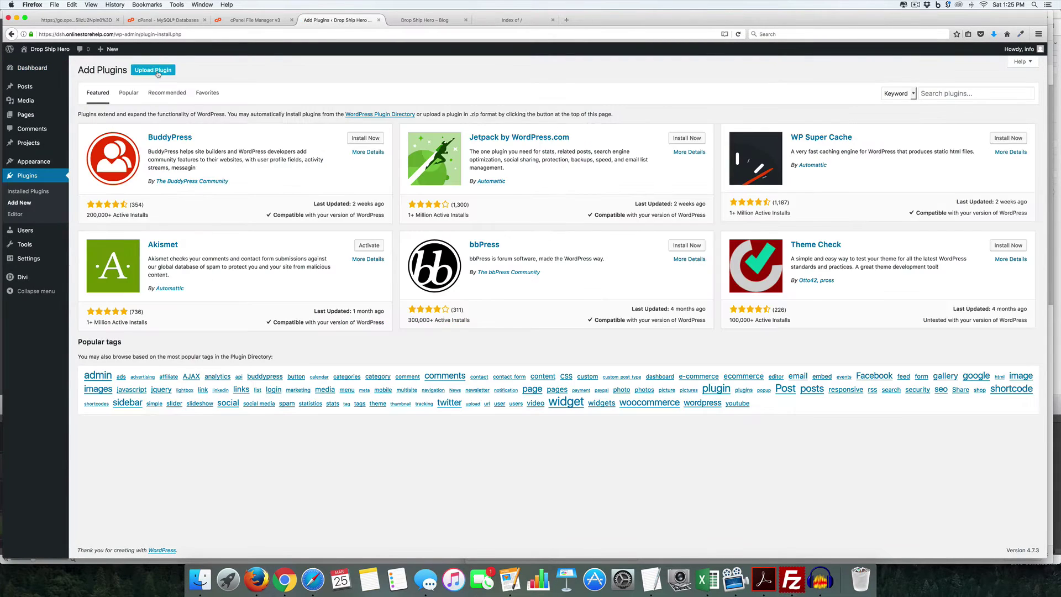
click(158, 72)
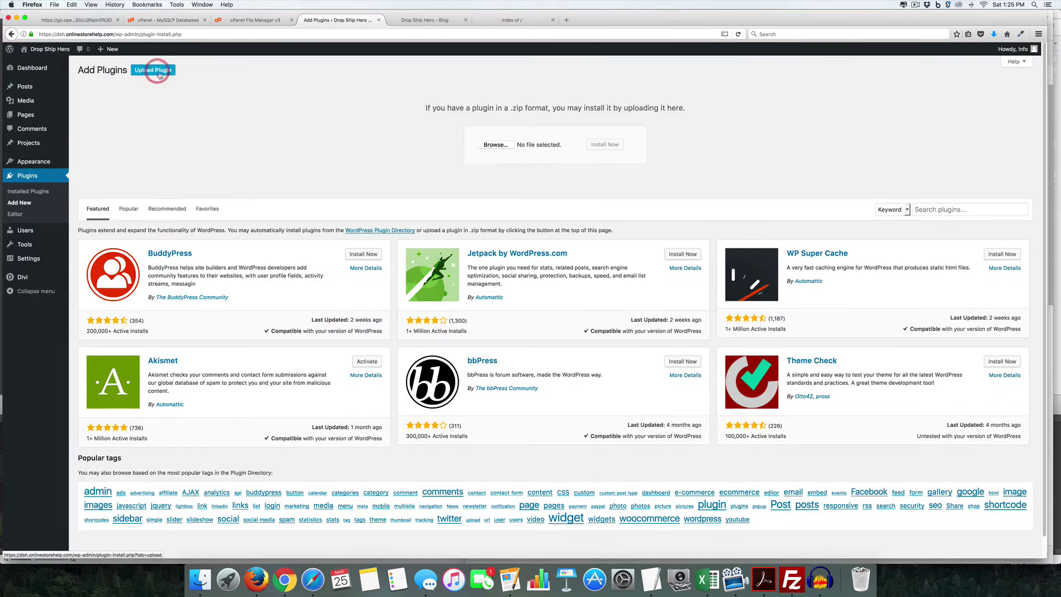
click(494, 145)
scroll(370, 183, up, 2)
click(378, 217)
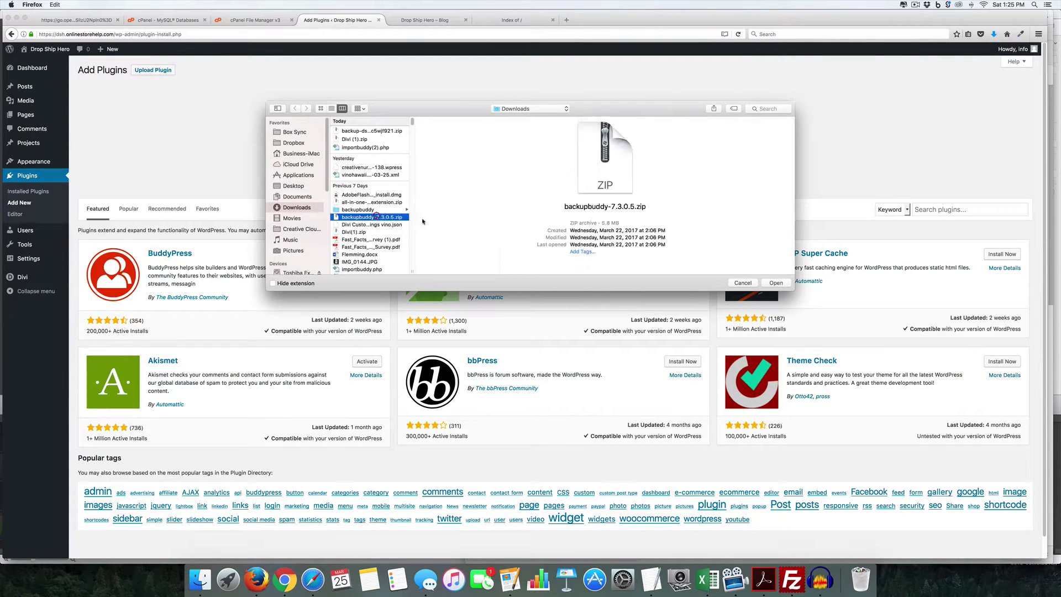
click(777, 283)
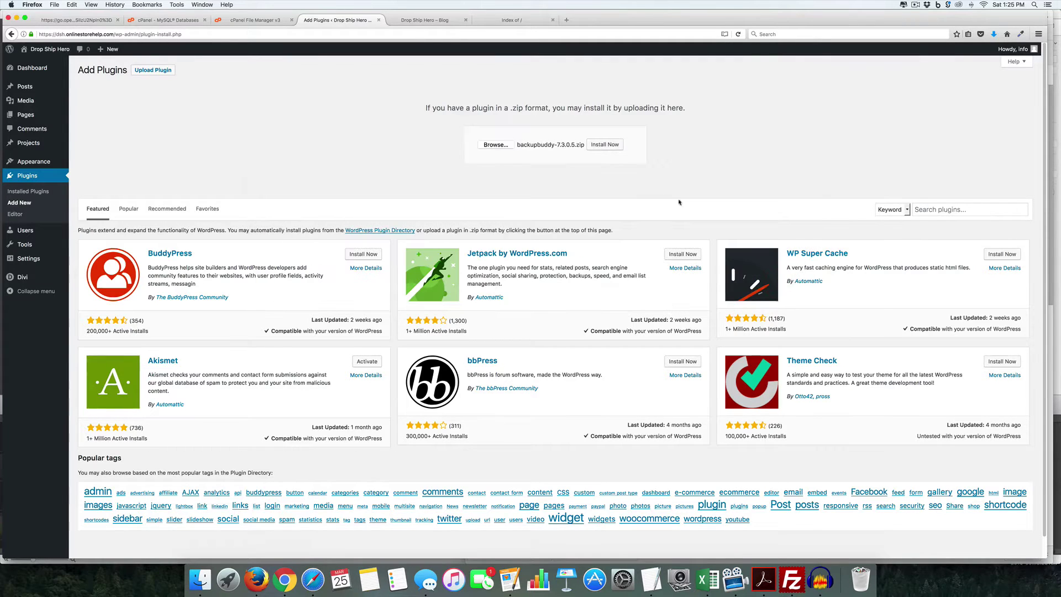
click(611, 144)
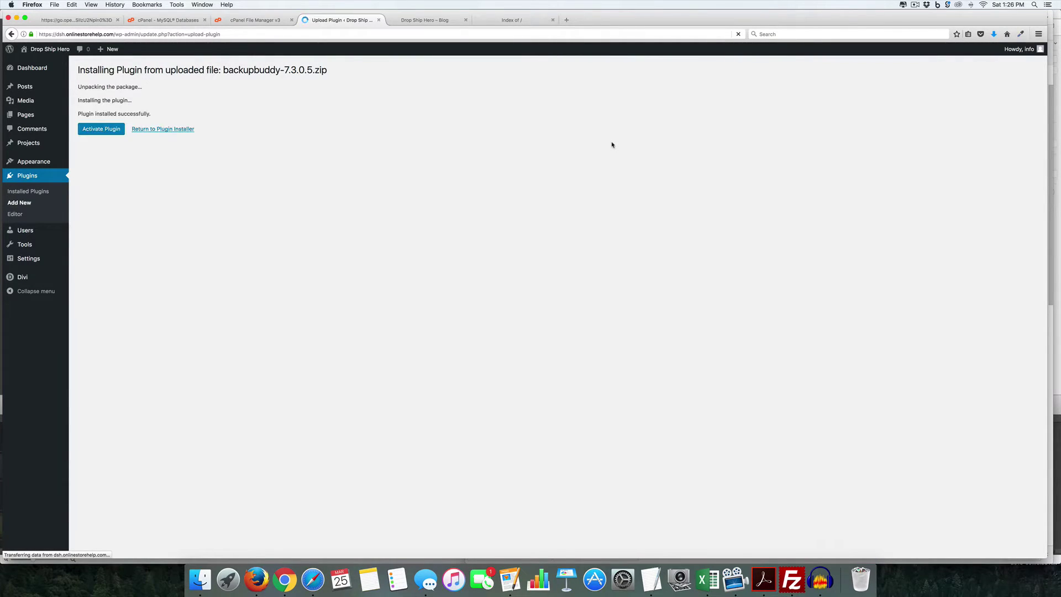
click(109, 133)
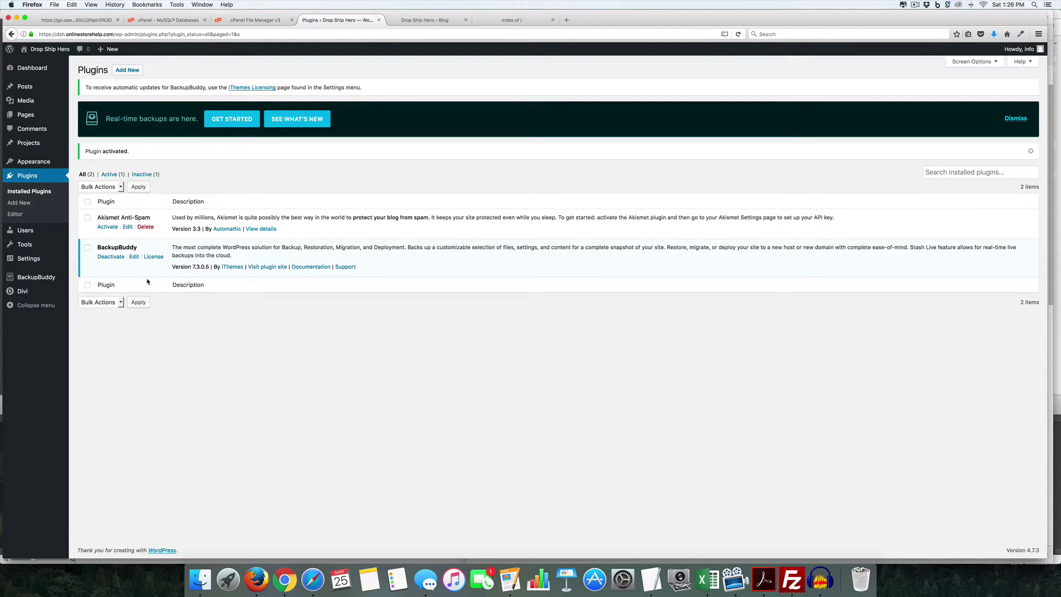
Step: Check BackupBuddy's License page, then open BackupBuddy > Backup showing Database Only and Complete Backup
click(153, 258)
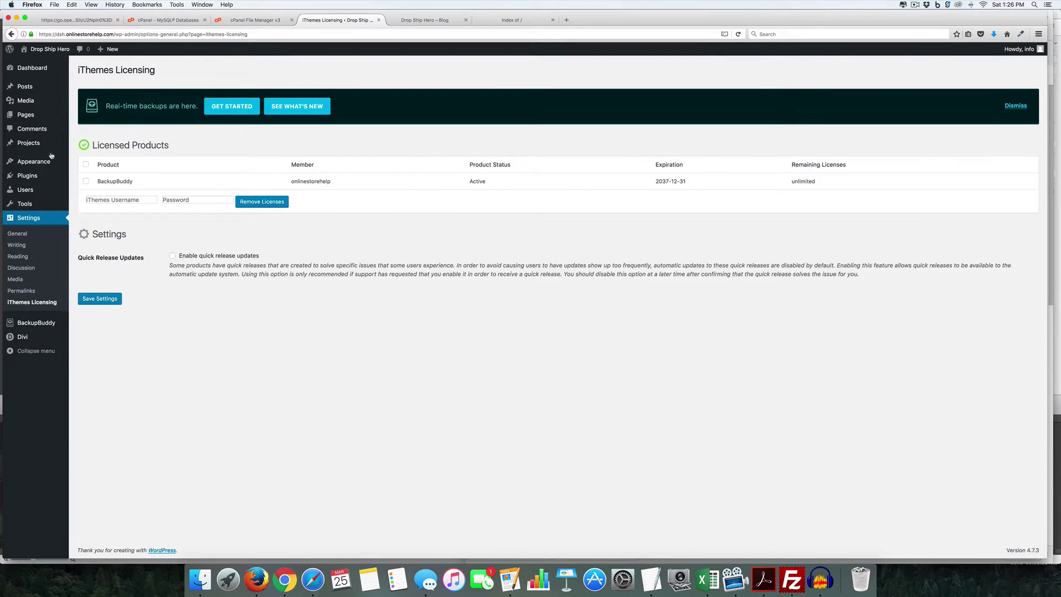
click(27, 71)
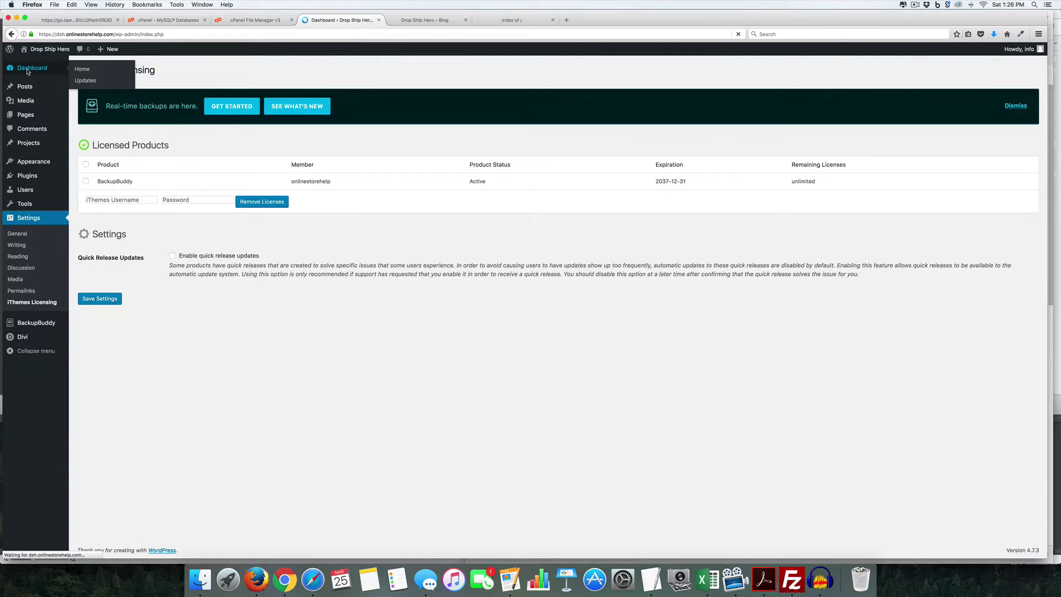
mouse_move(36, 267)
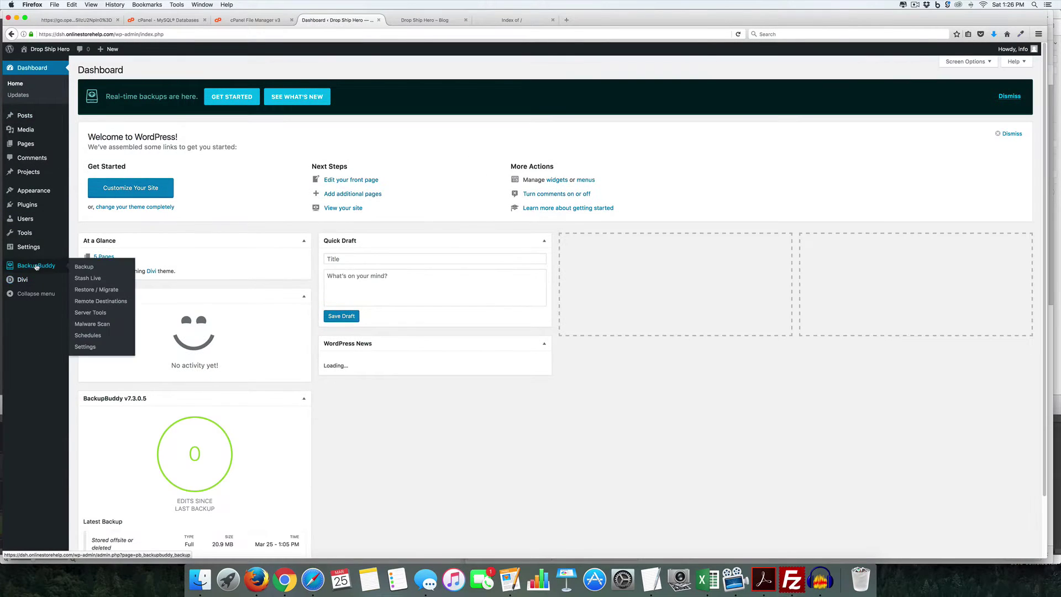
click(80, 269)
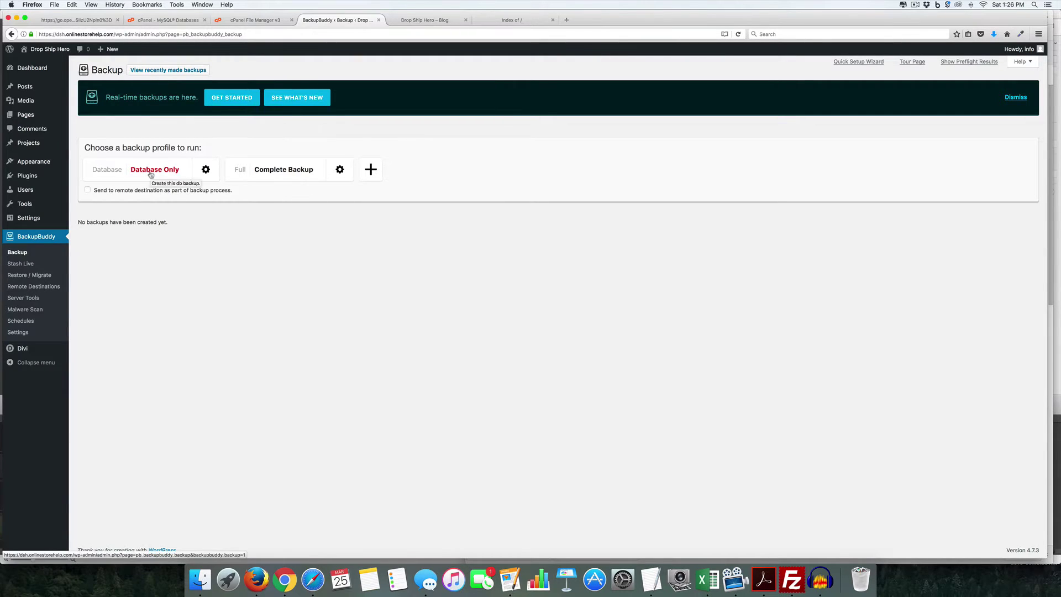
Step: Run the Complete Backup profile until it finishes a 21.89 MB archive
click(285, 175)
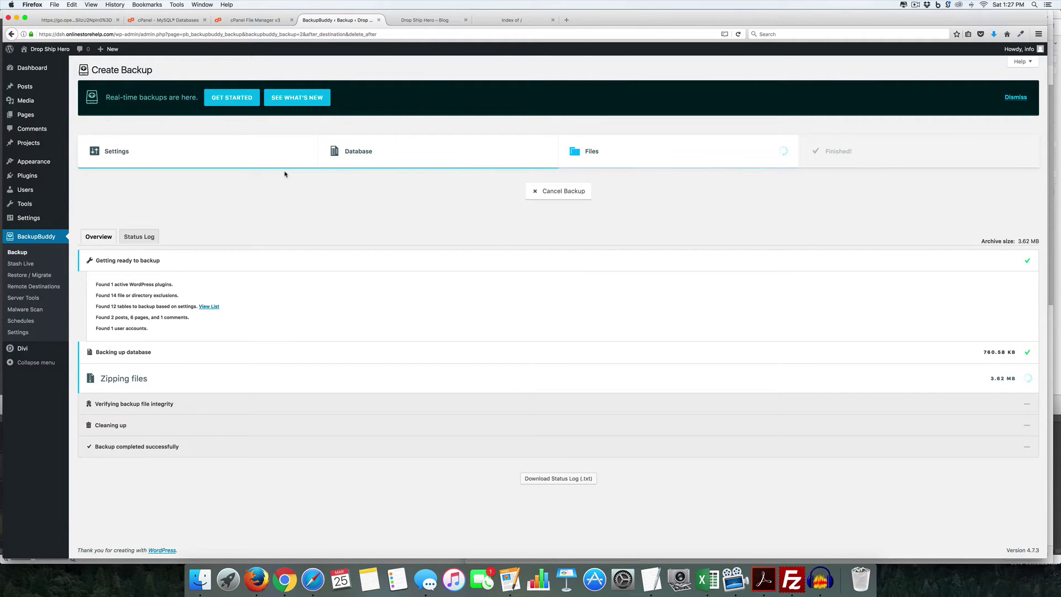
key(super+Tab)
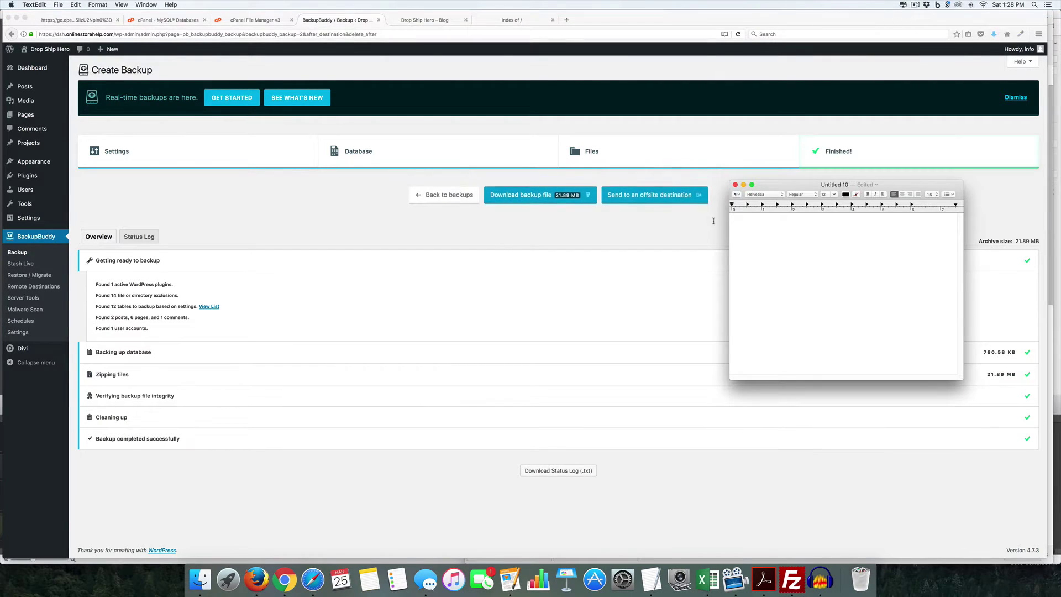
click(630, 227)
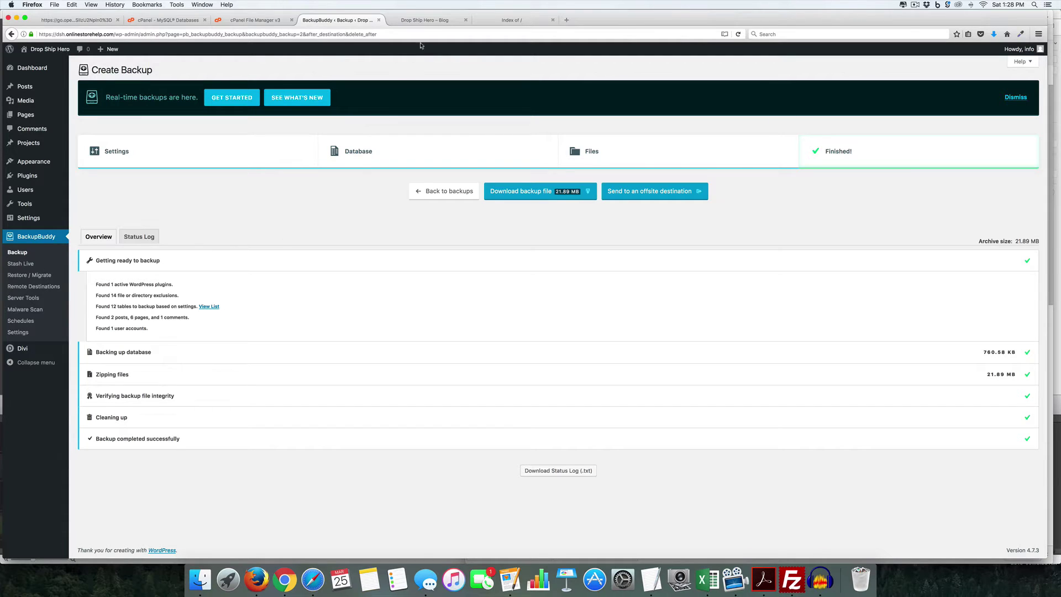
Step: Refresh the dropshiphero.com directory listing to confirm it holds only cgi-bin
click(425, 20)
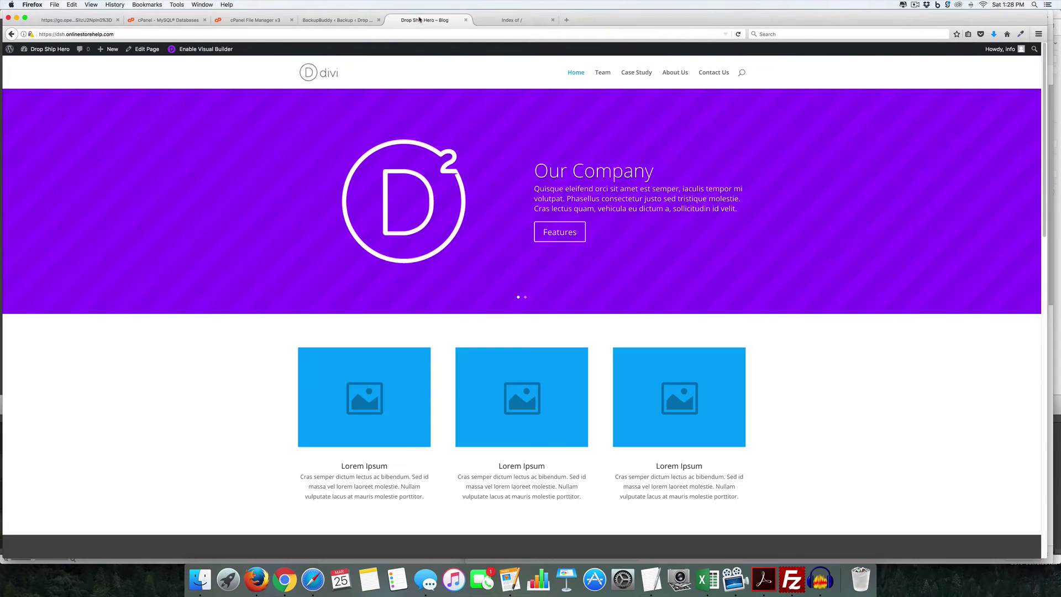
click(513, 20)
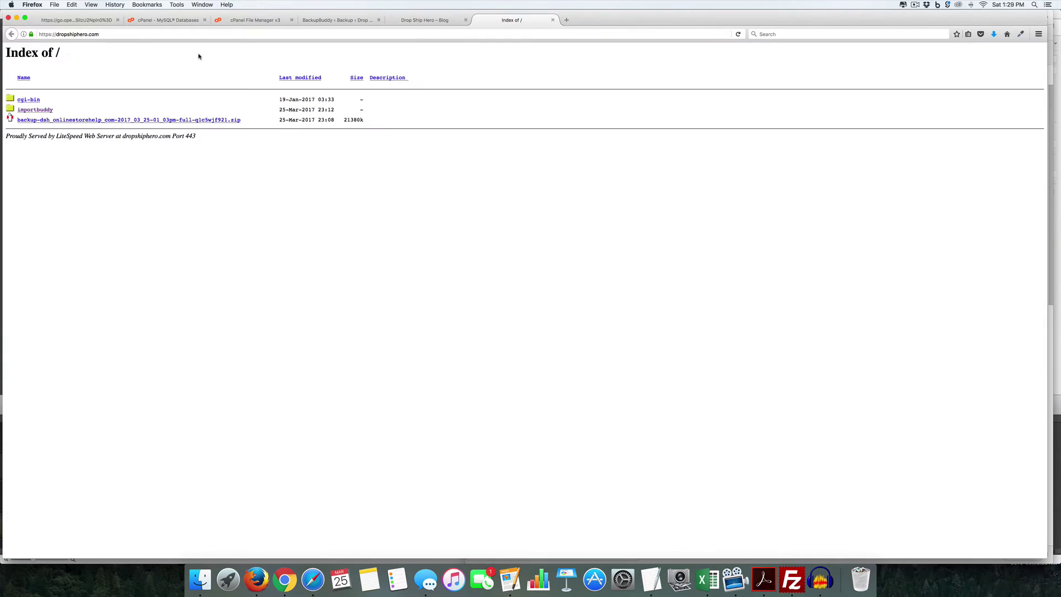
click(740, 35)
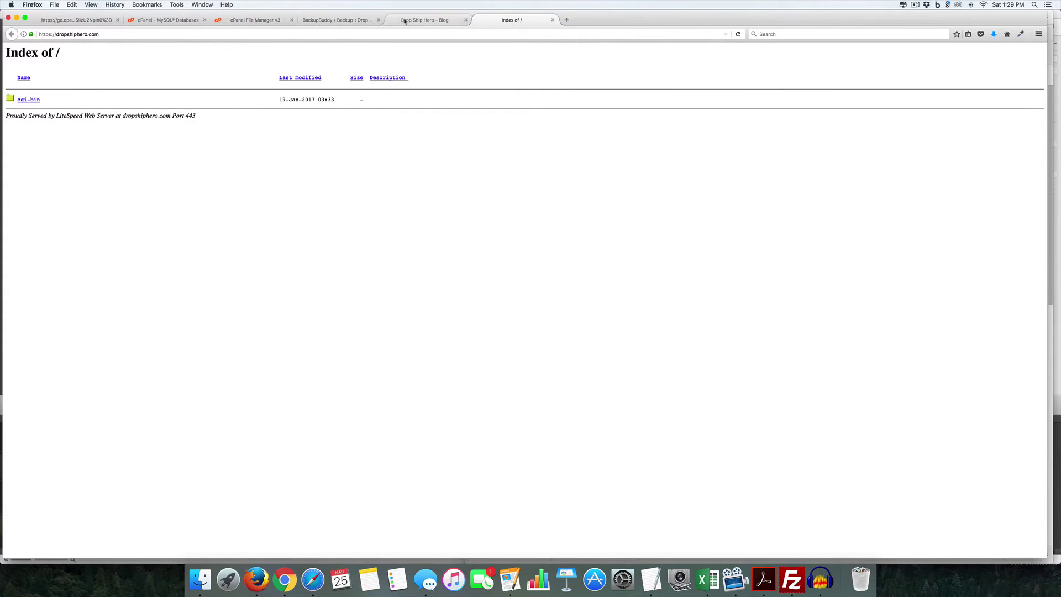
click(425, 20)
Step: Open BackupBuddy's Restore / Migrate page listing the new complete backup
click(329, 21)
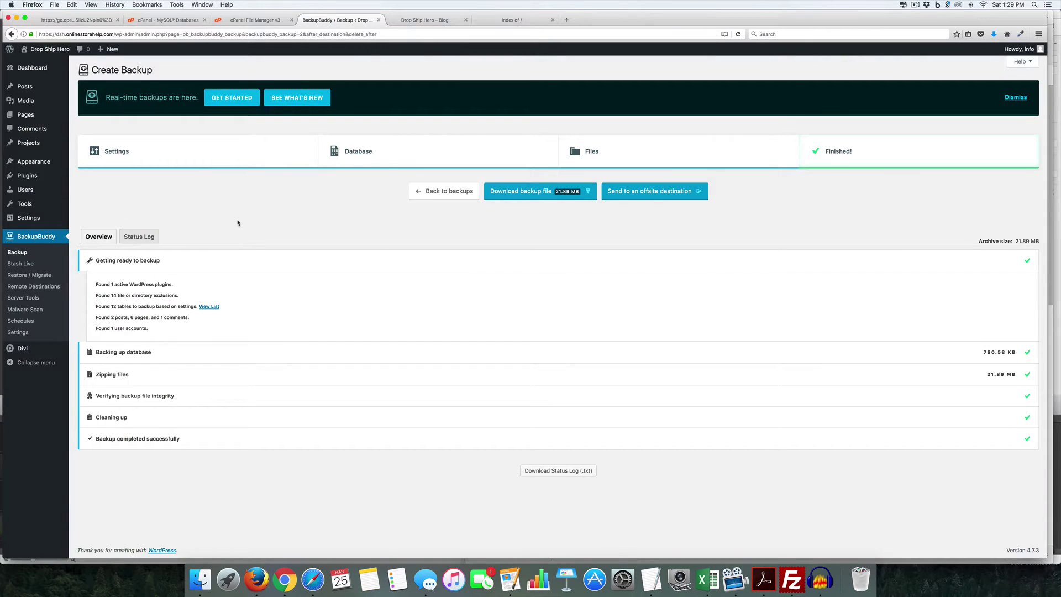
click(23, 277)
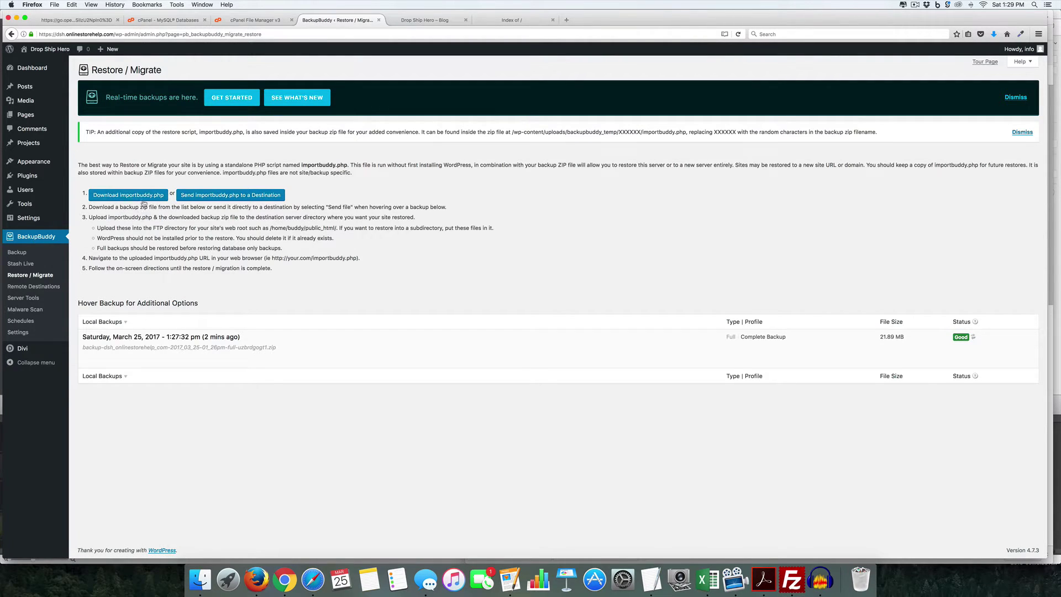
mouse_move(119, 350)
Step: Download importbuddy.php after entering an ImportBuddy password
click(141, 196)
click(325, 220)
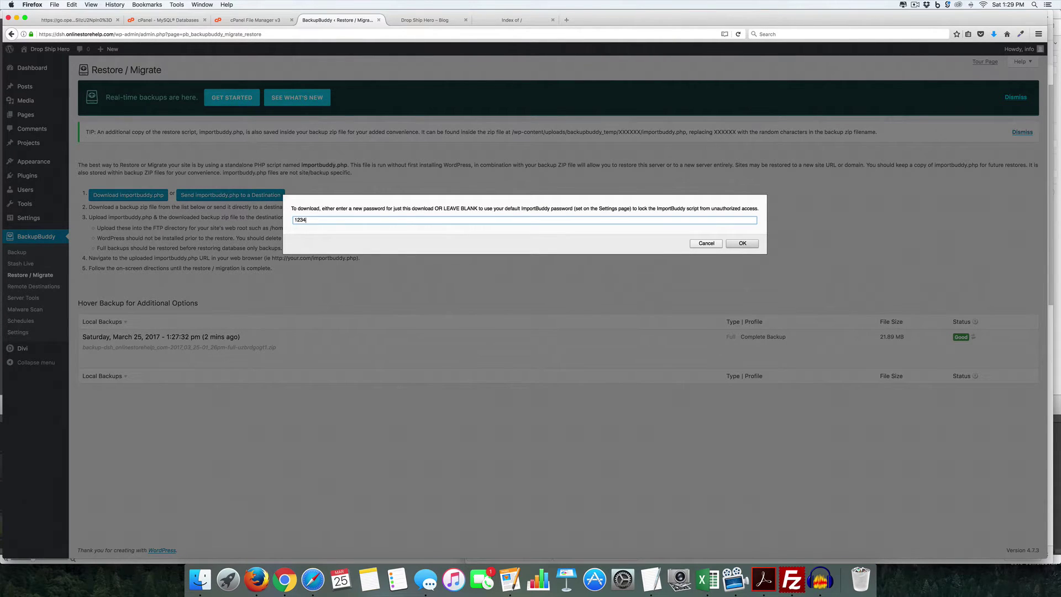
click(743, 243)
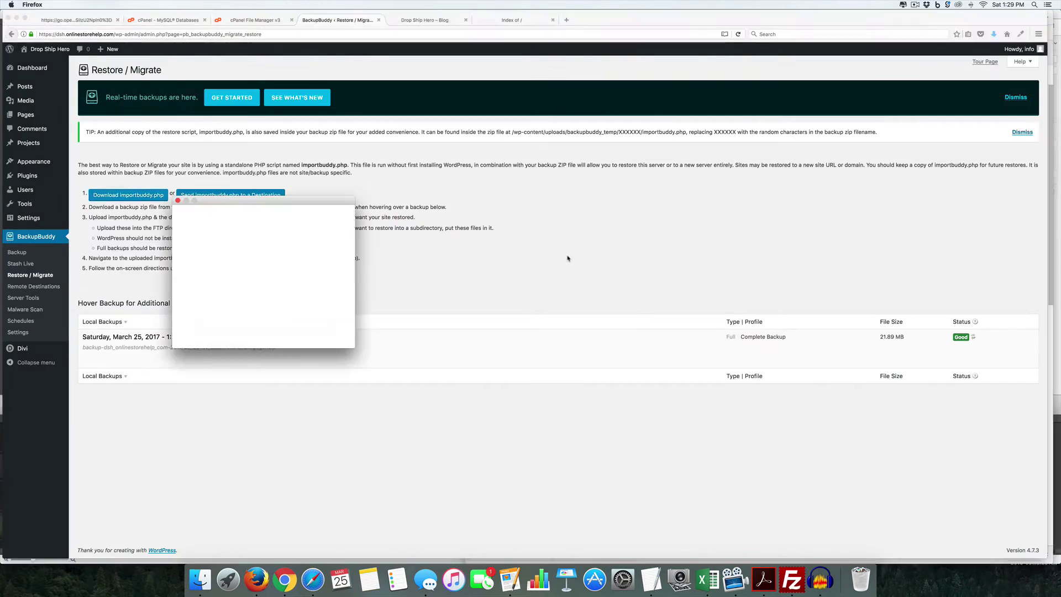
click(330, 325)
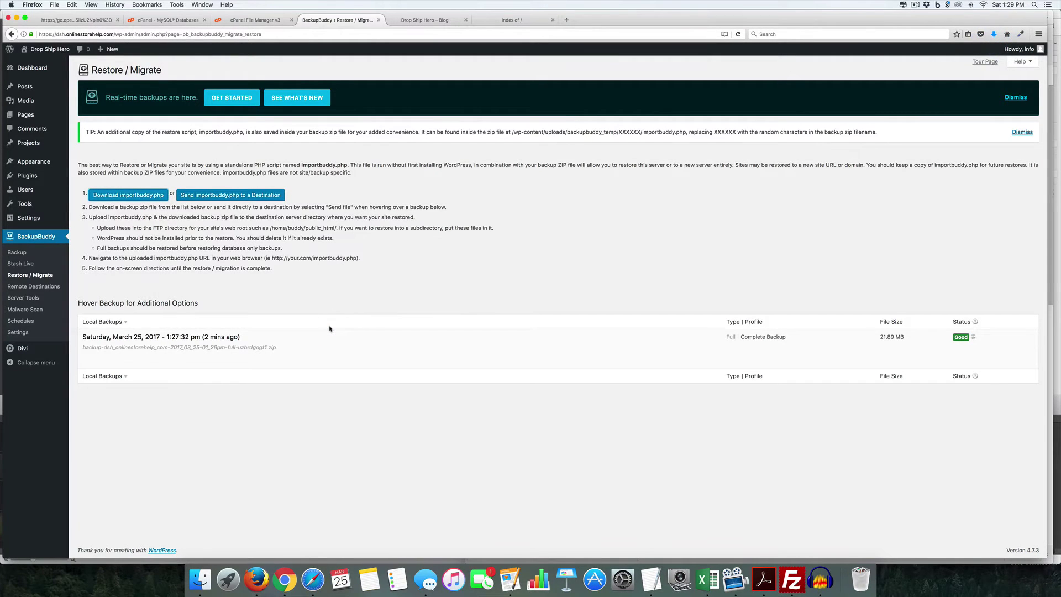
Step: Save the 21.89 MB complete backup zip to this computer
mouse_move(332, 332)
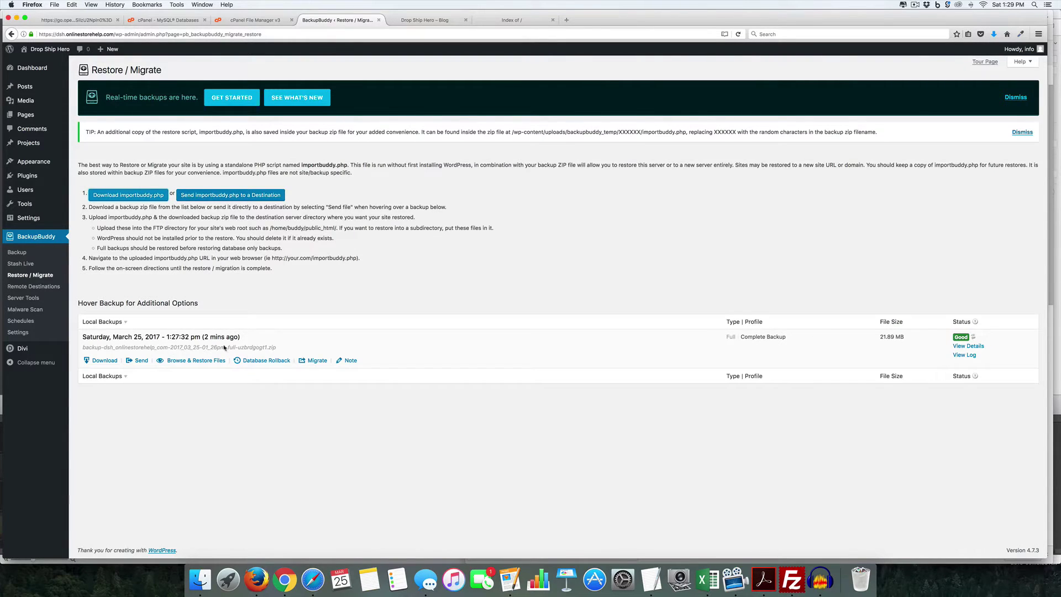
click(105, 361)
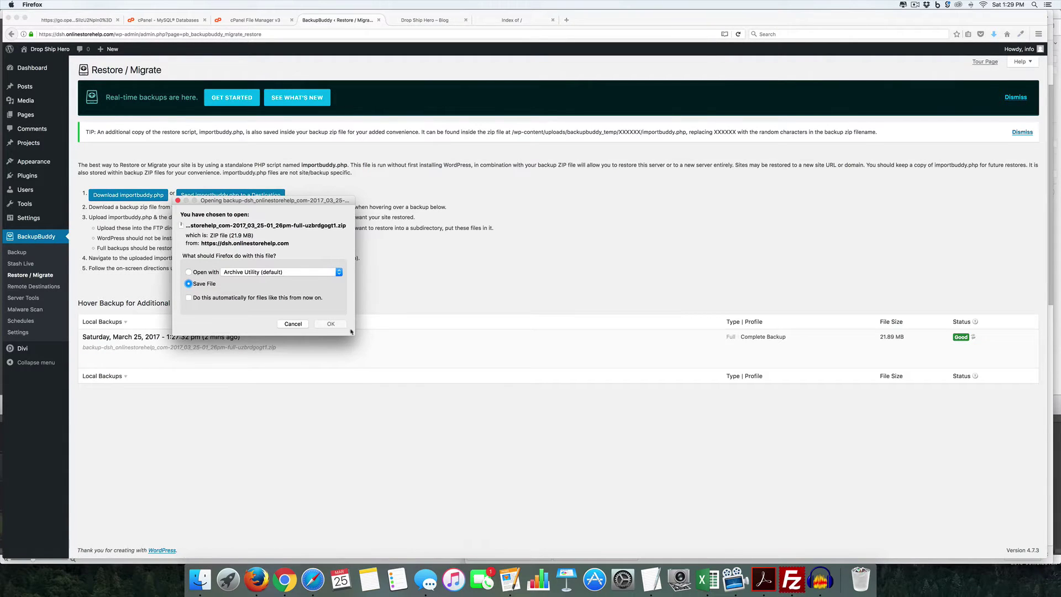
click(331, 324)
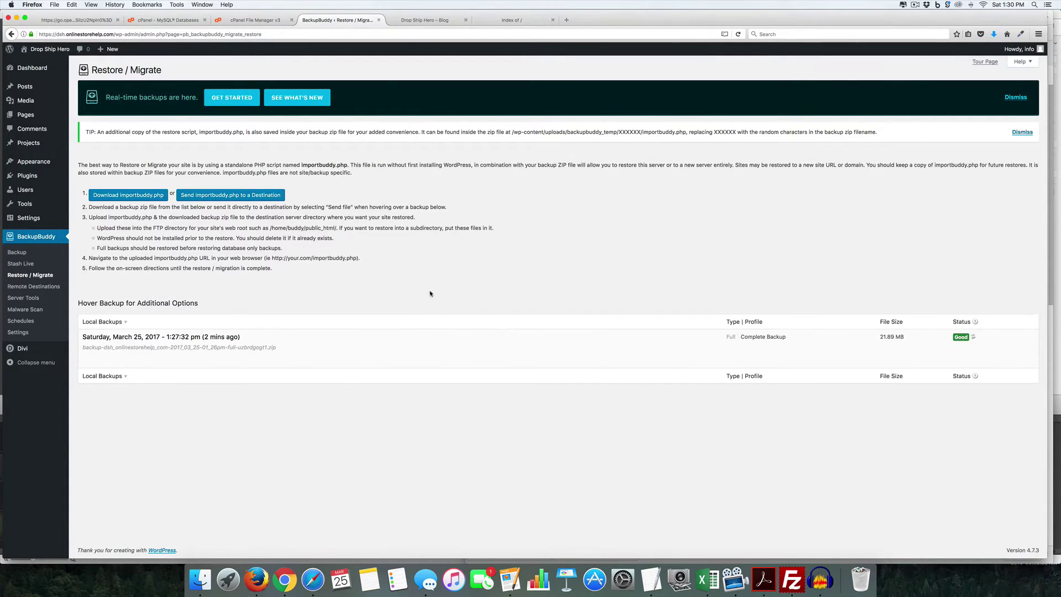
Step: Open cPanel File Manager from the cPanel home page and enter the public_html folder
mouse_move(169, 350)
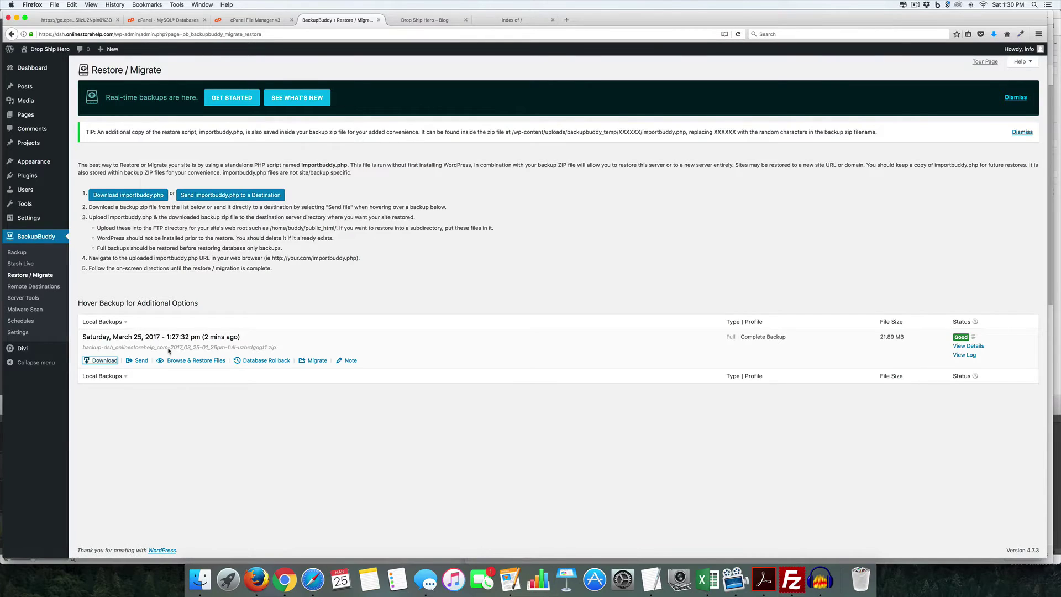
click(258, 21)
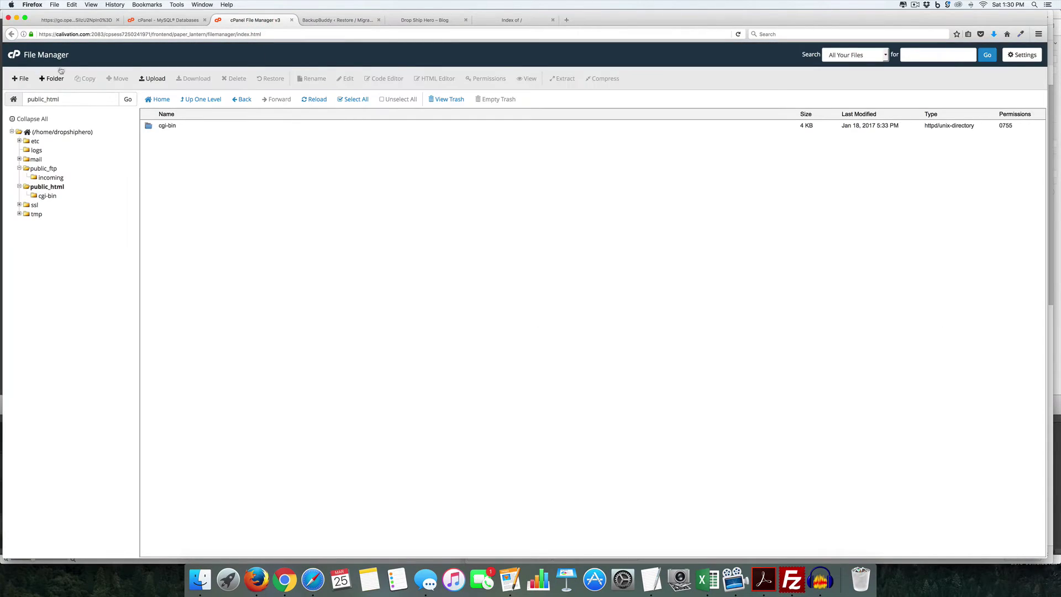
click(166, 20)
click(14, 72)
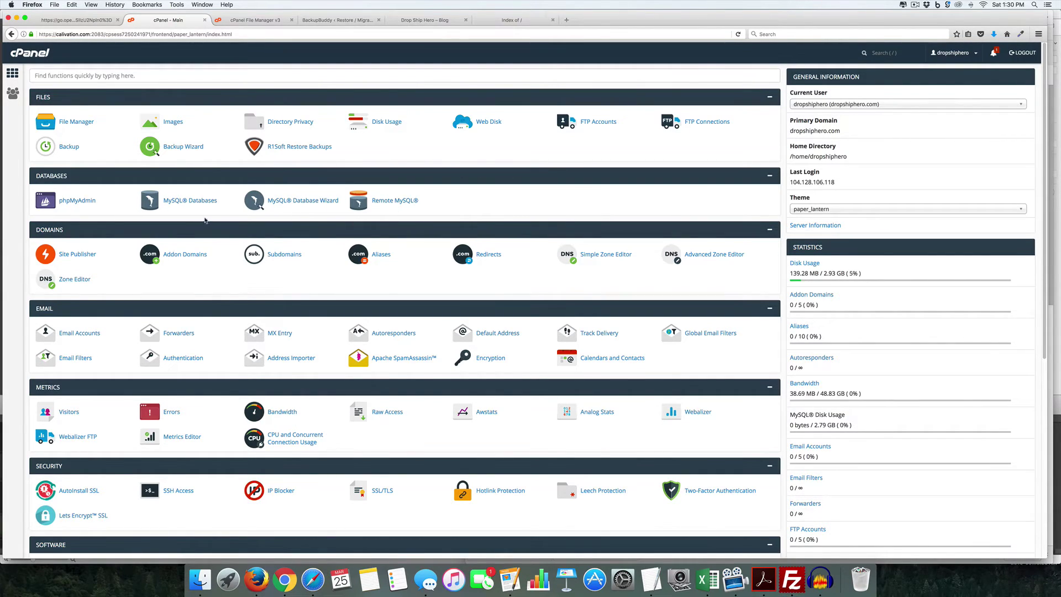
click(70, 122)
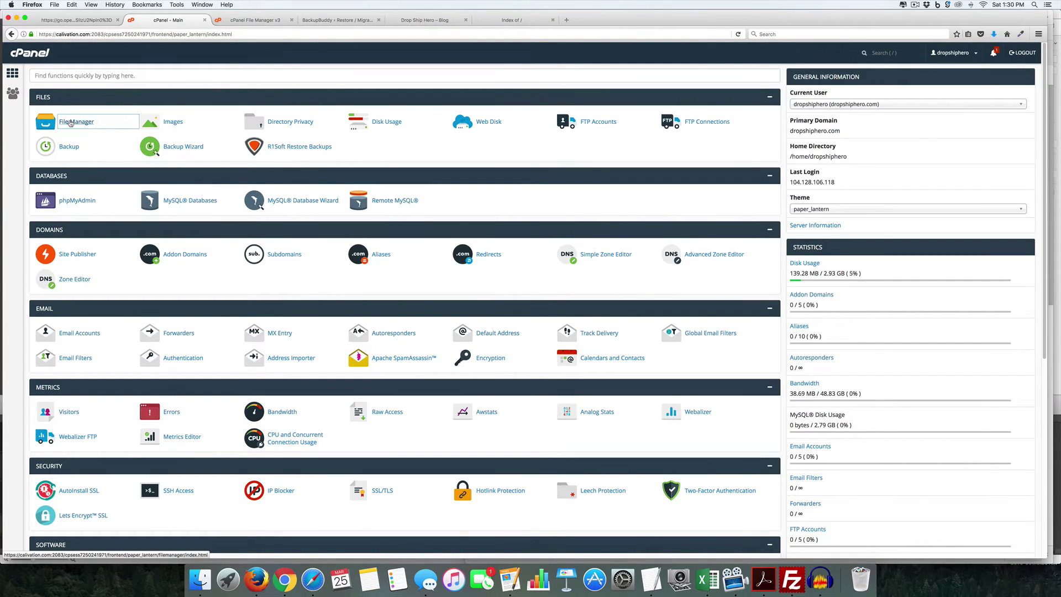
click(243, 20)
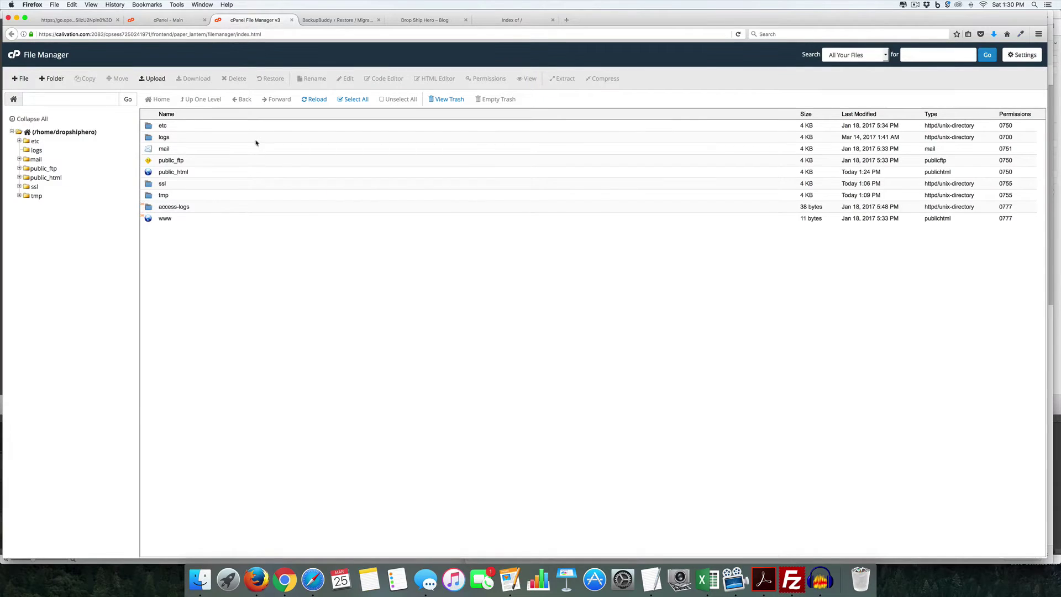
double_click(145, 173)
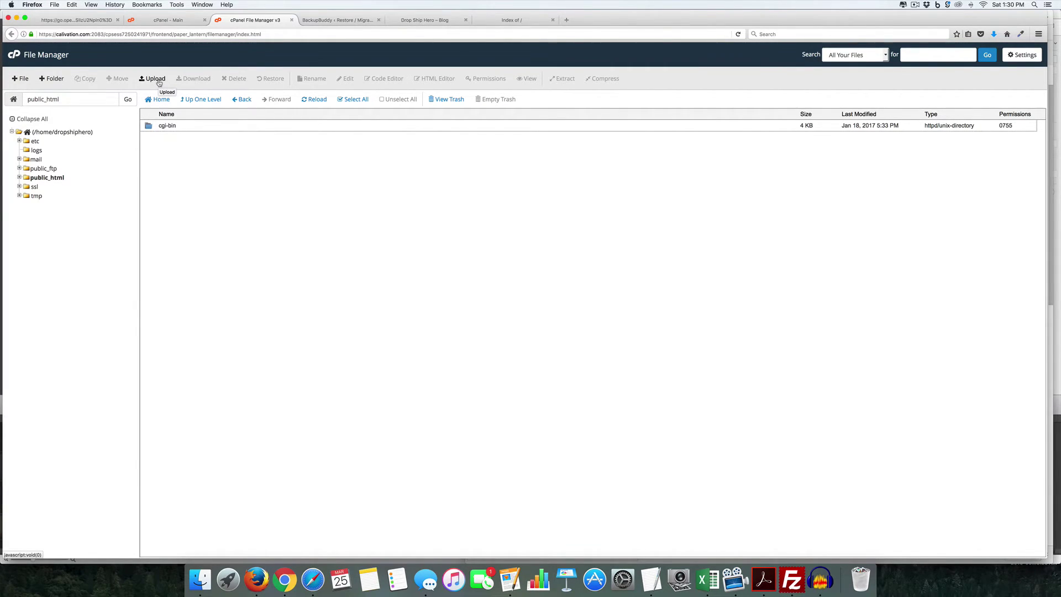
Step: Upload importbuddy.php and the backup zip to public_html by dragging them from Finder
click(155, 79)
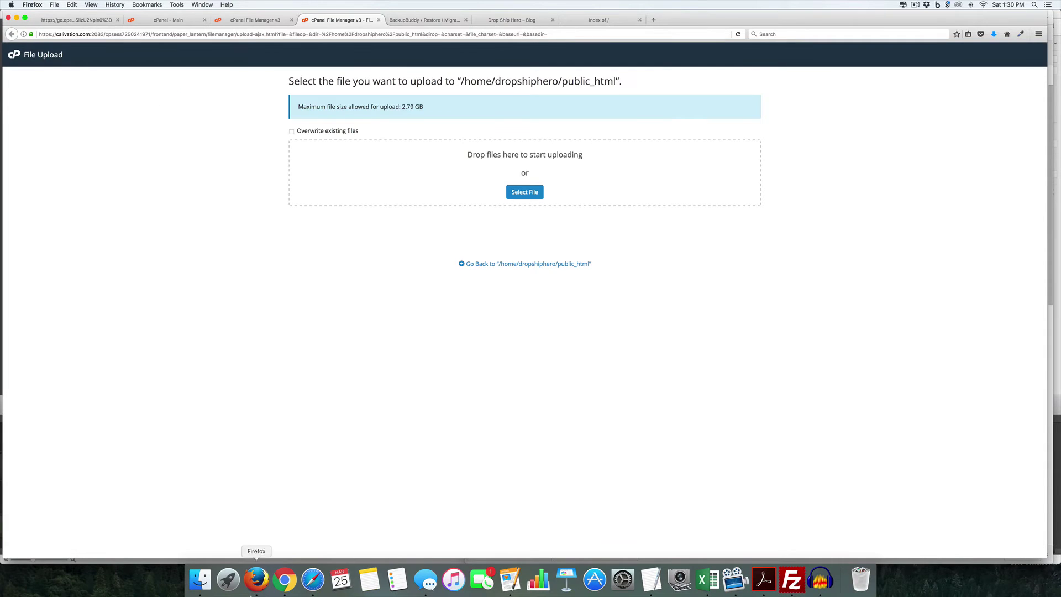
click(200, 579)
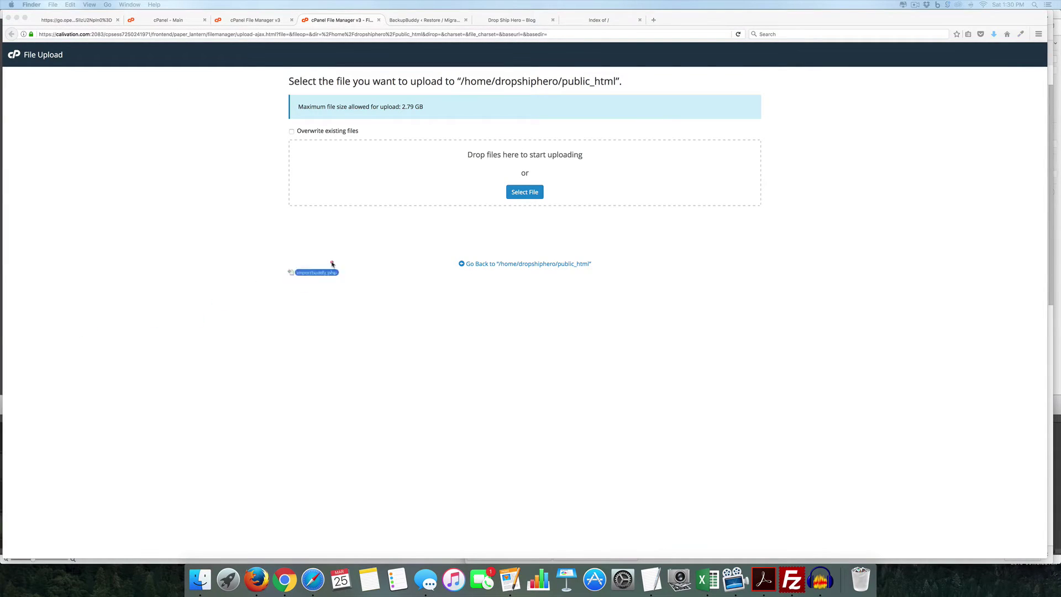
drag(356, 258, 421, 192)
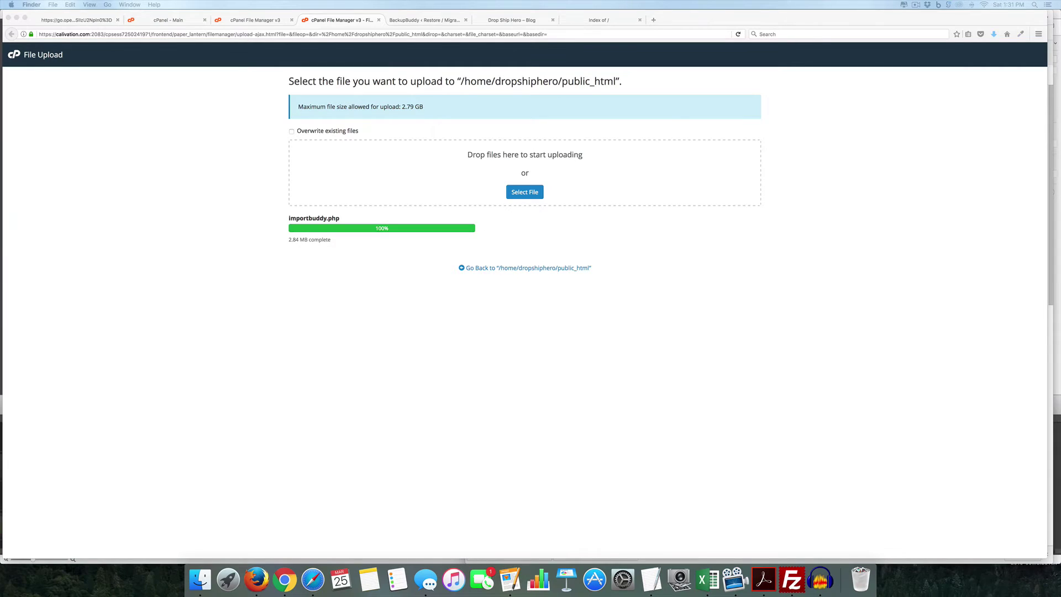
drag(238, 246, 331, 186)
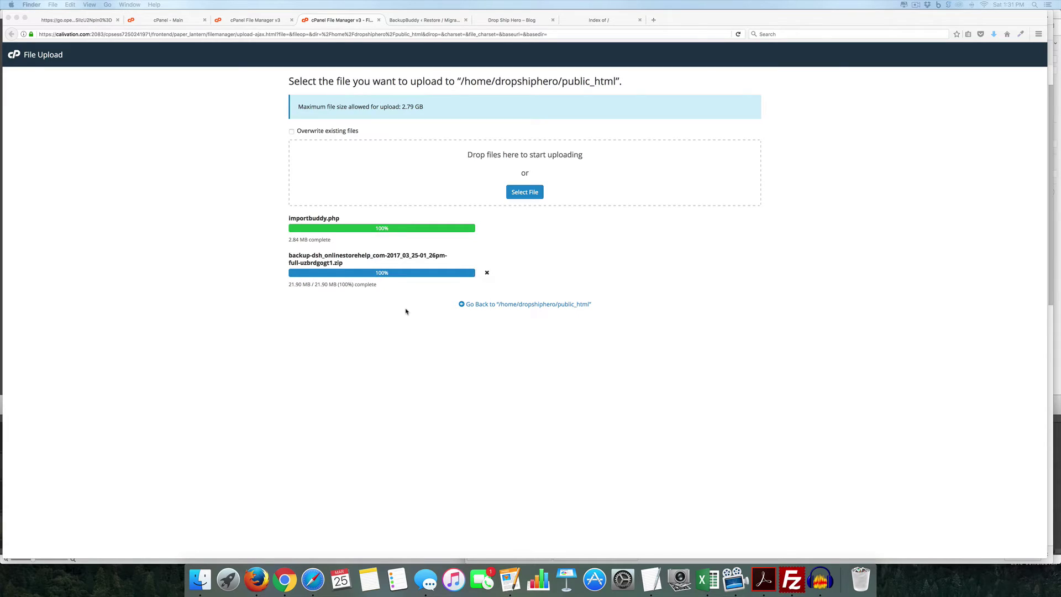
click(511, 311)
Step: Check the folder tree to verify the backup zip and importbuddy.php in public_html, then return to cPanel home
click(512, 304)
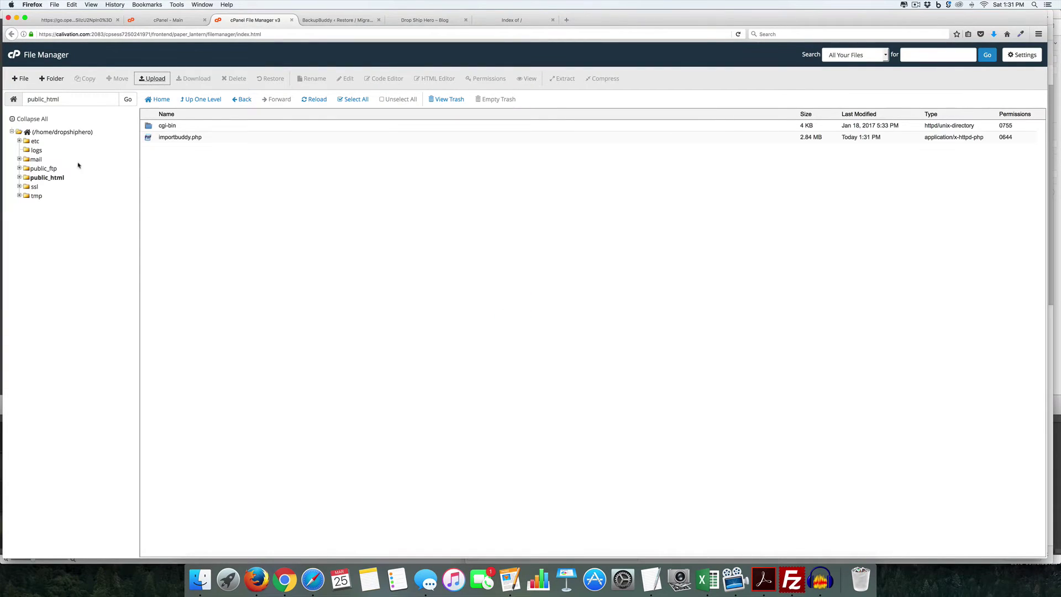
click(41, 169)
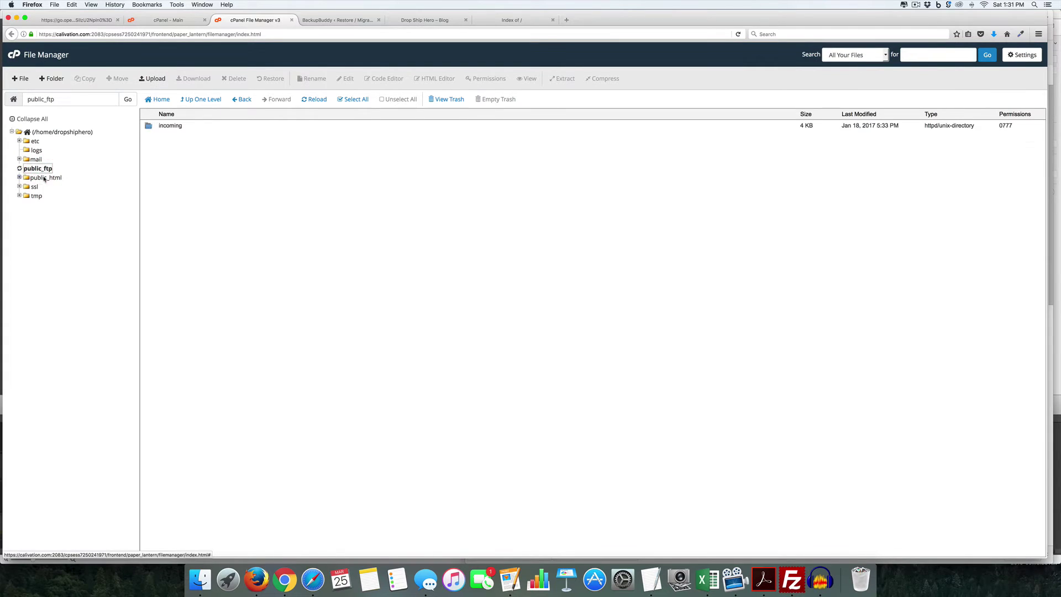
click(50, 177)
click(43, 187)
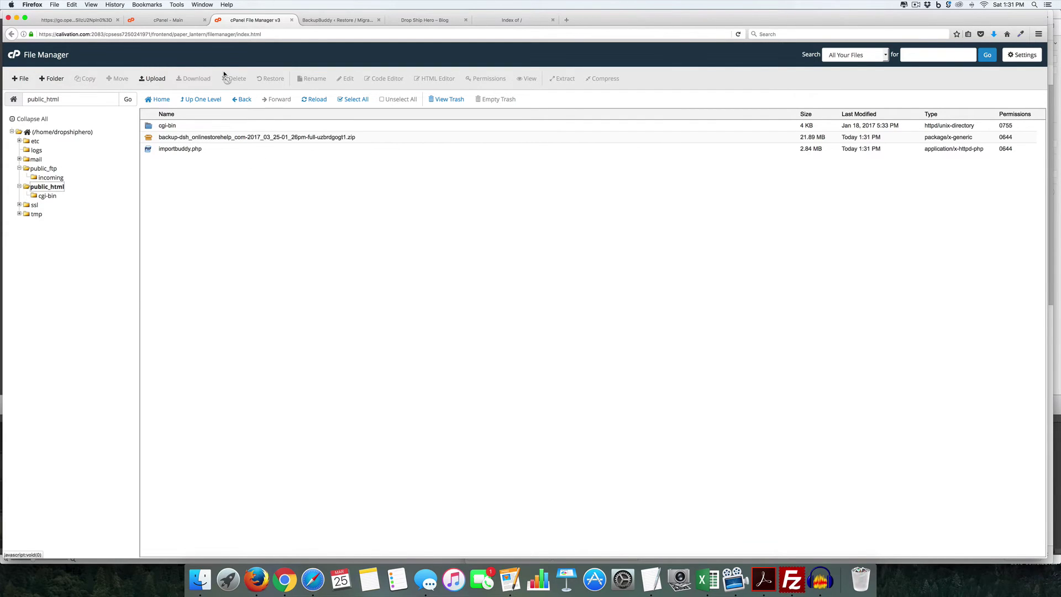
click(174, 21)
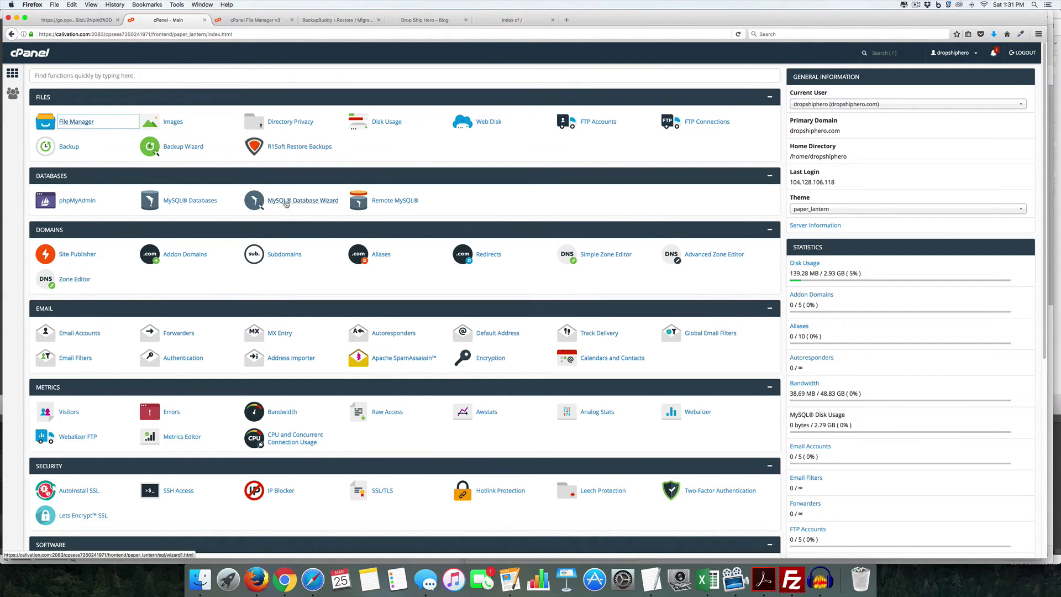
Step: Open the MySQL Database Wizard by searching cPanel for 'sq'
click(164, 75)
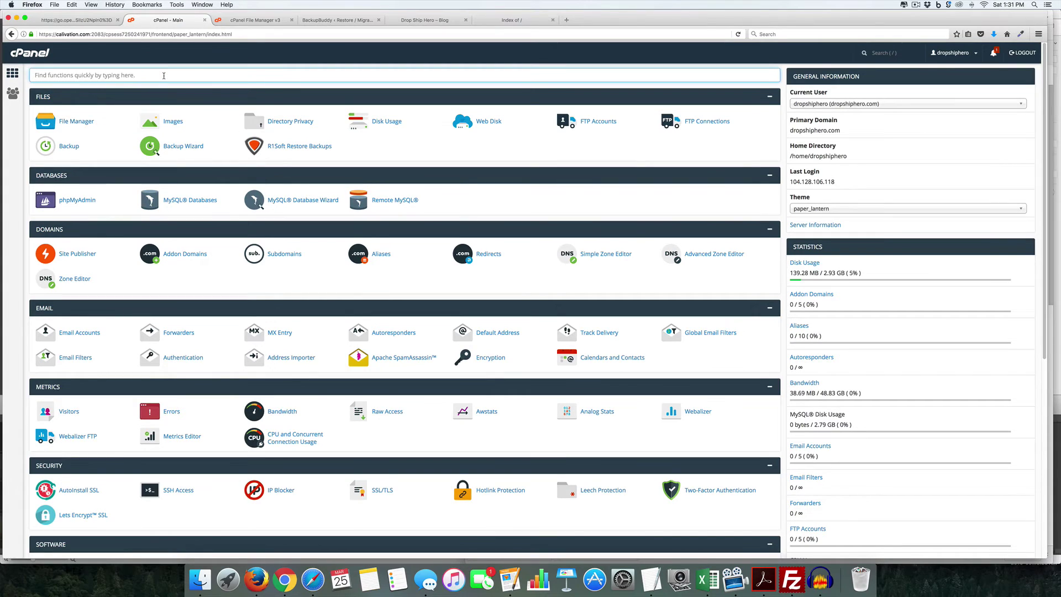
text(sql)
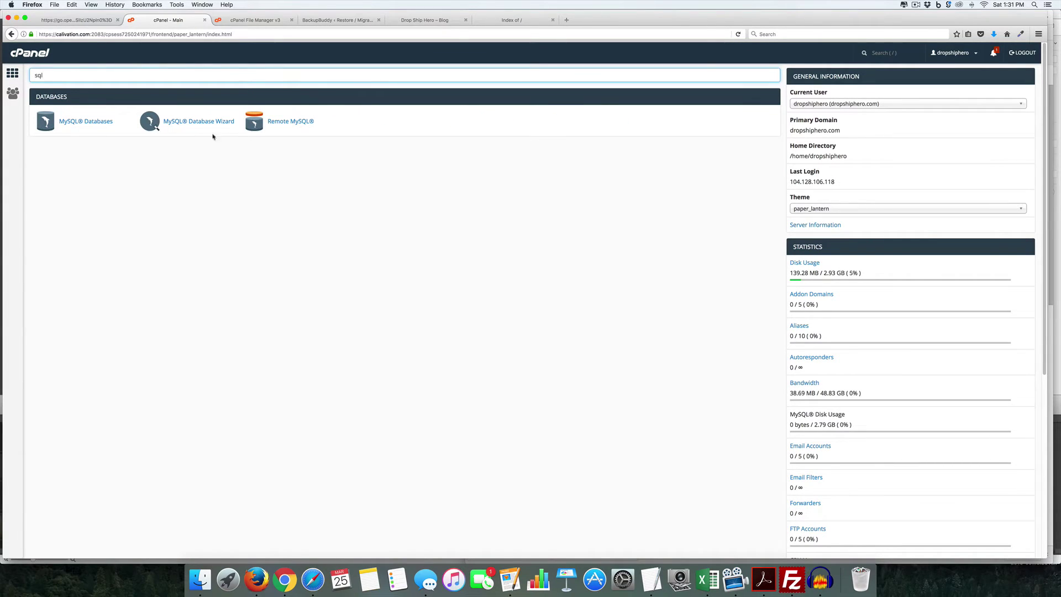
click(193, 126)
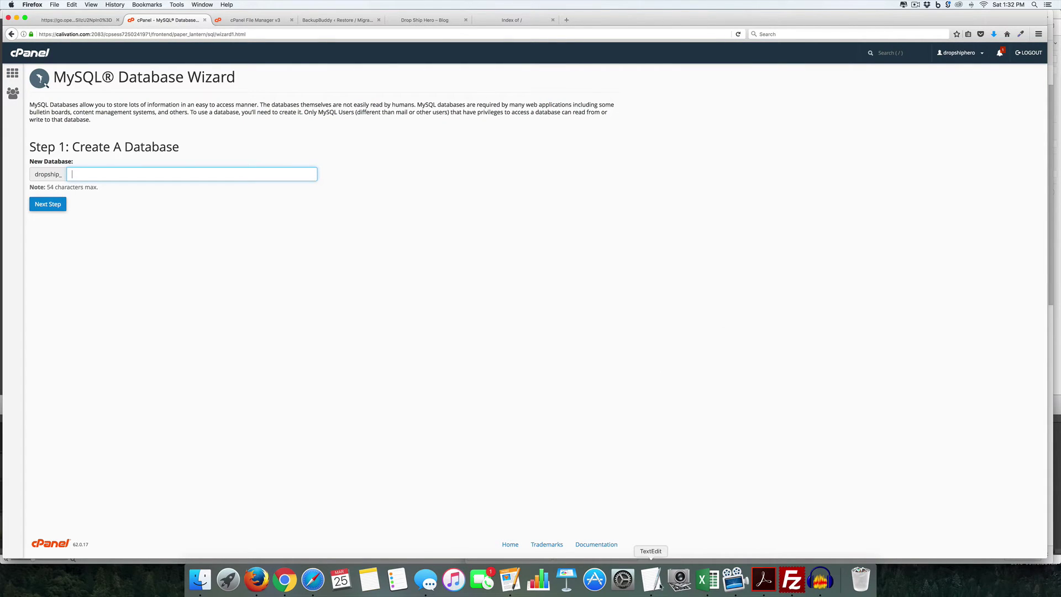
Step: Create the database hero1234 (dropship_hero1234) and continue to the user step
click(651, 579)
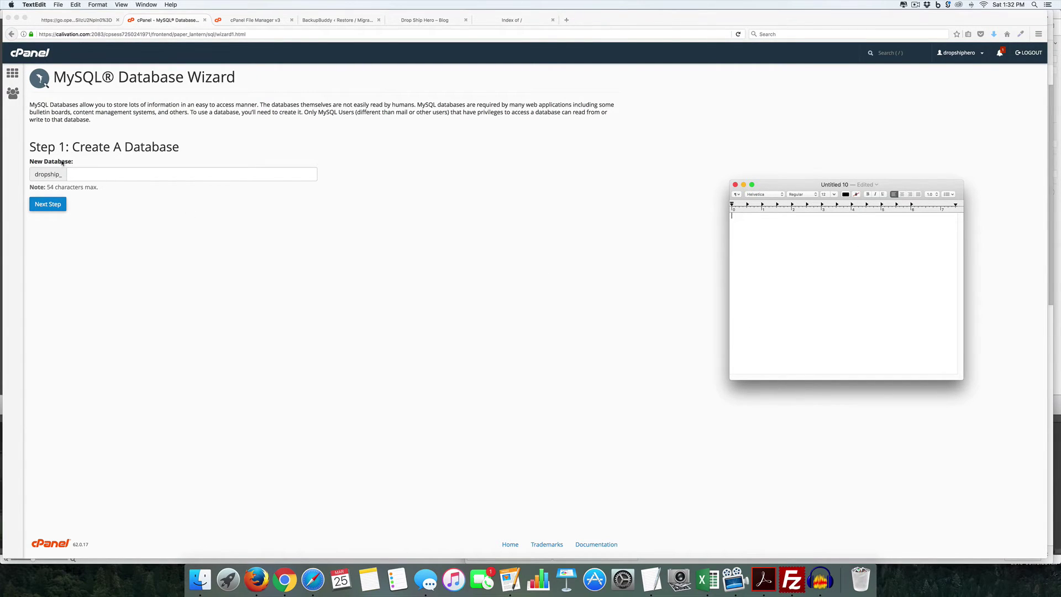
click(78, 173)
click(80, 174)
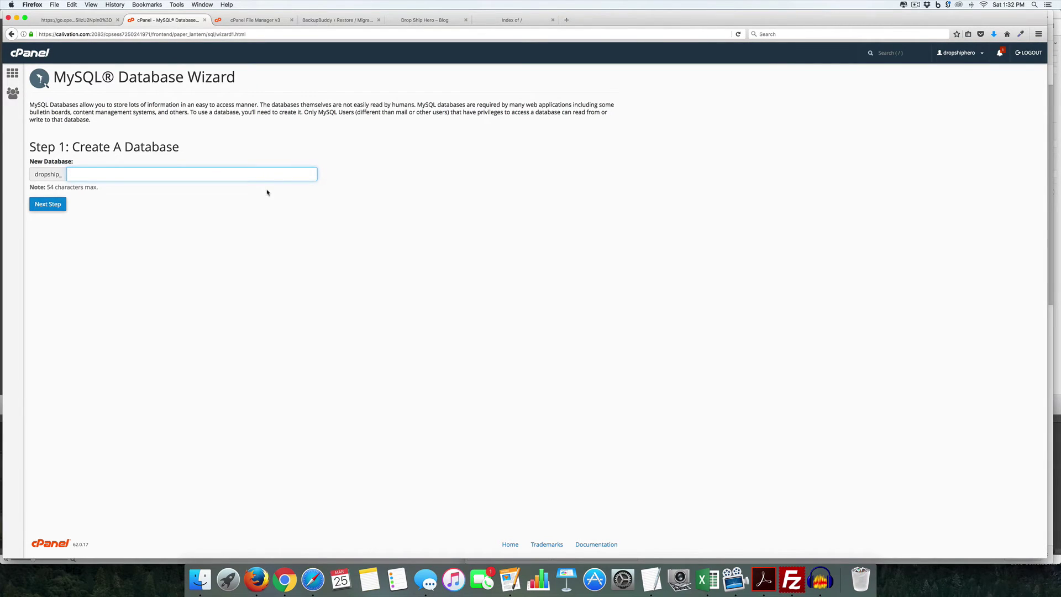
text(hero1234)
click(54, 207)
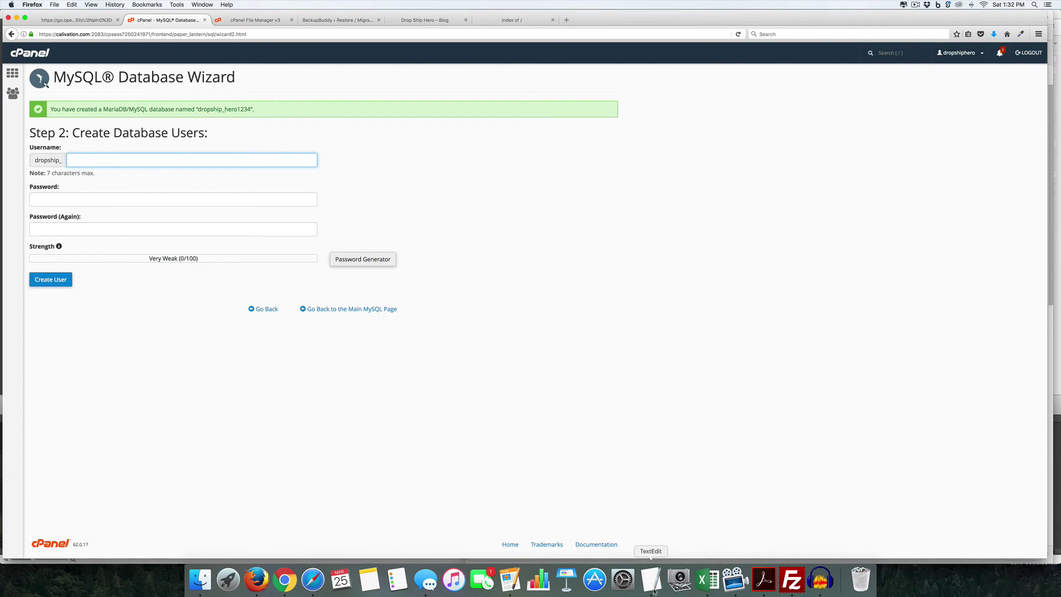
Step: Enter username hero1, noting the dropship_hero prefix in TextEdit
click(651, 580)
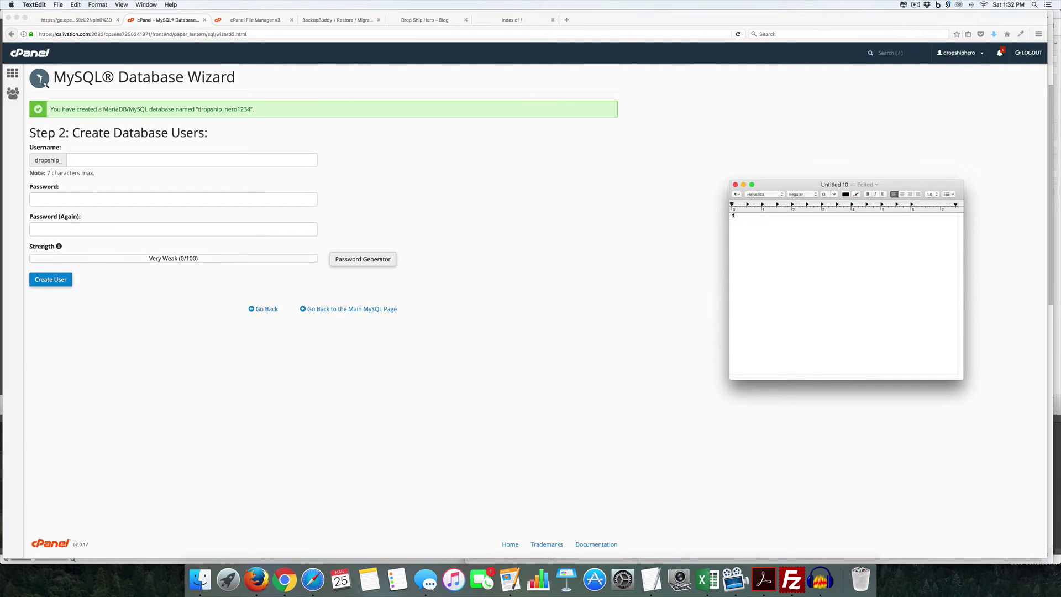
text(dropship_hero1234)
click(94, 161)
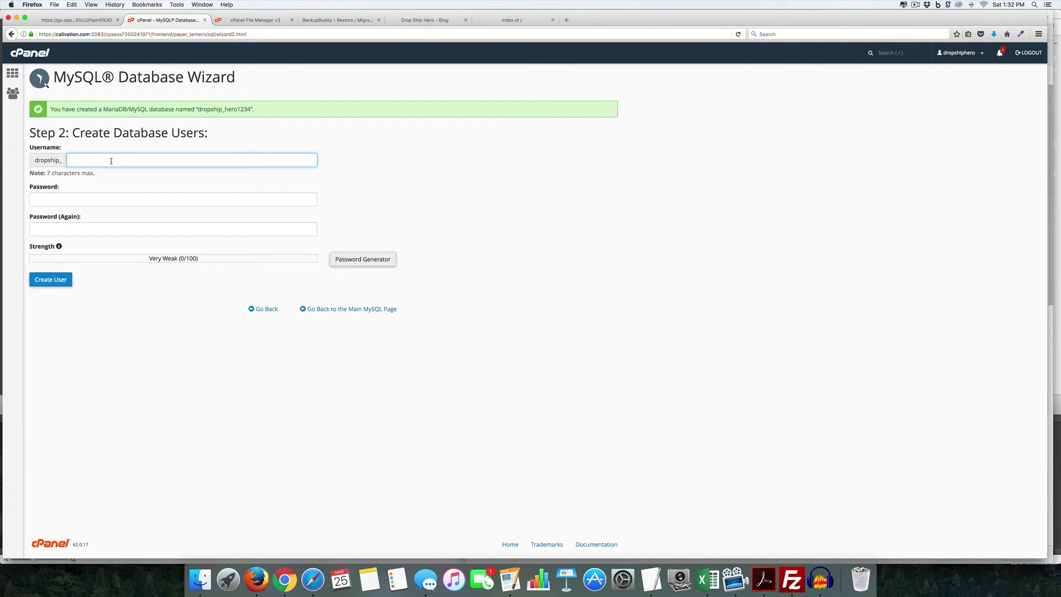
text(hero1)
key(super+Tab)
text(dropship_hero)
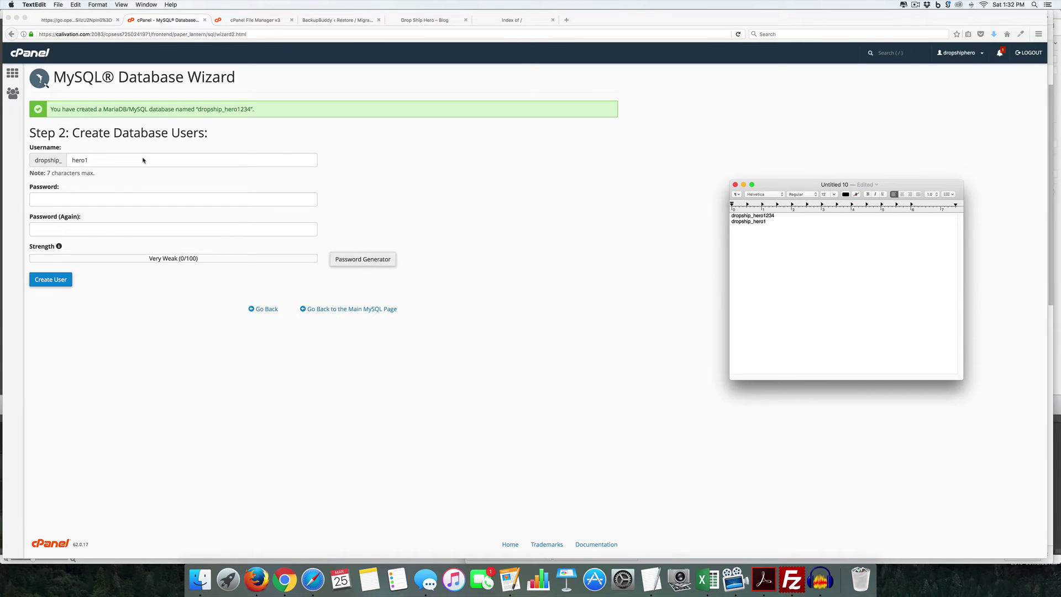
key(super+Tab)
Step: Type a matching strong password in both password fields and record the details in TextEdit
click(62, 202)
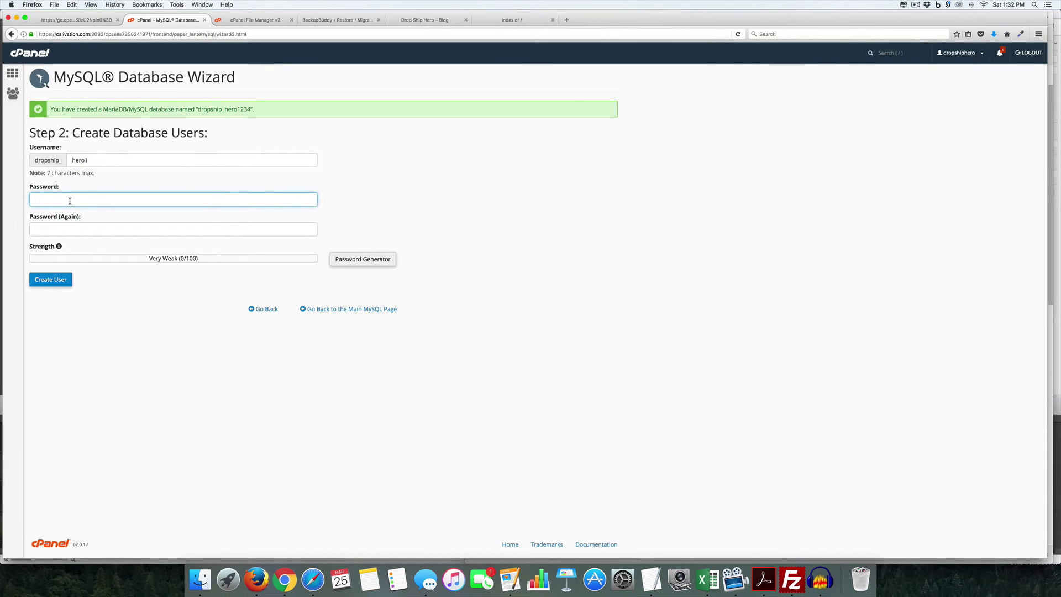
key(Tab)
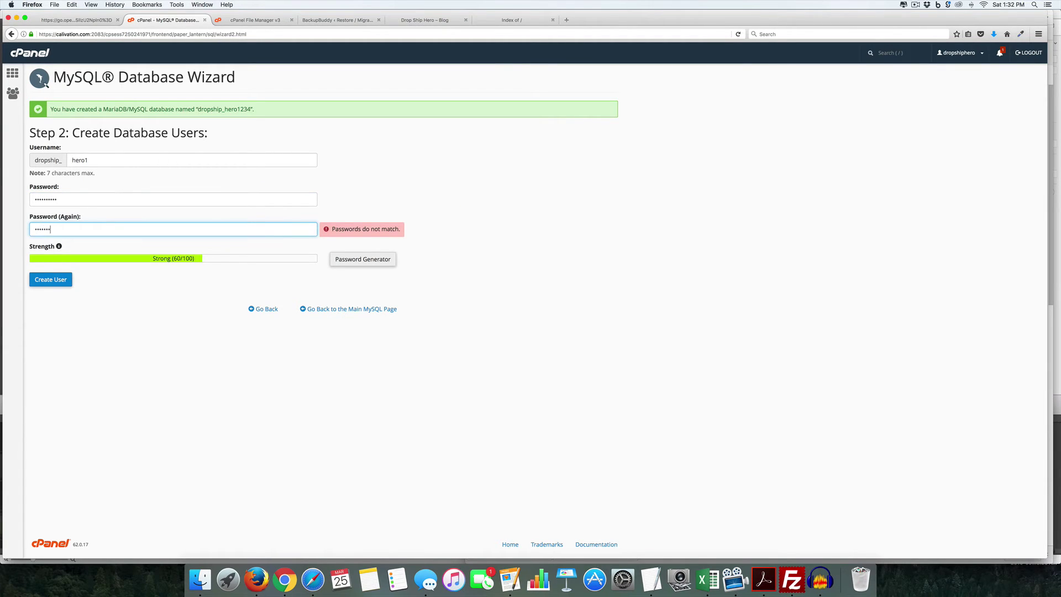
click(146, 208)
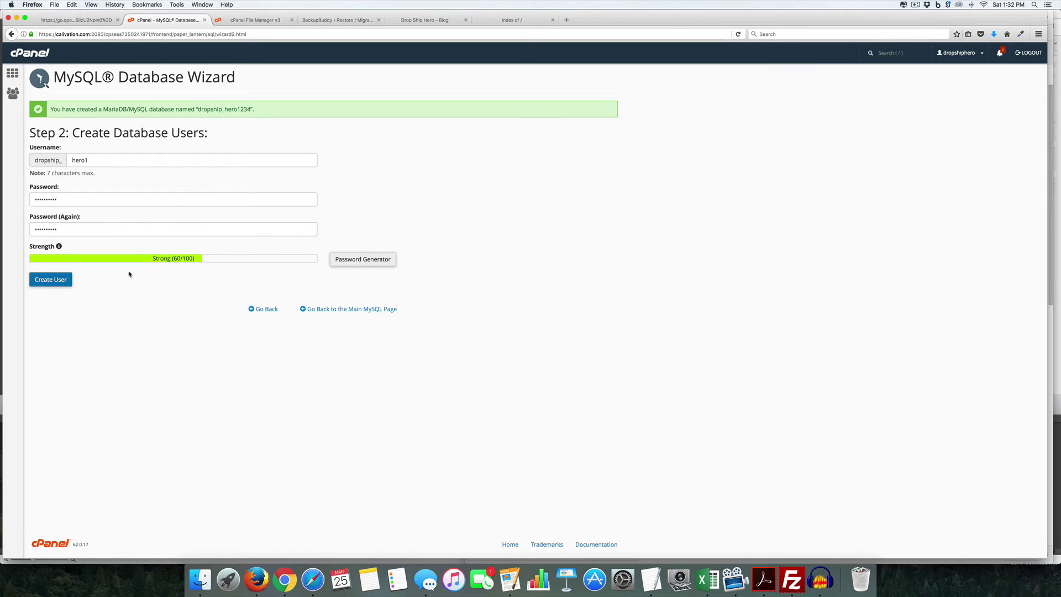
key(super+Tab)
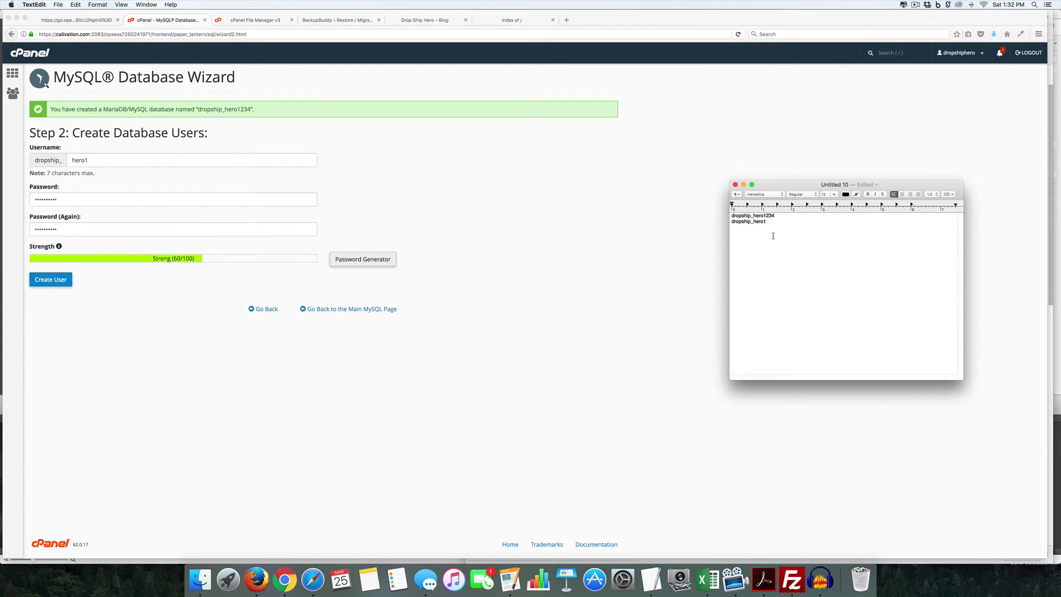
click(317, 320)
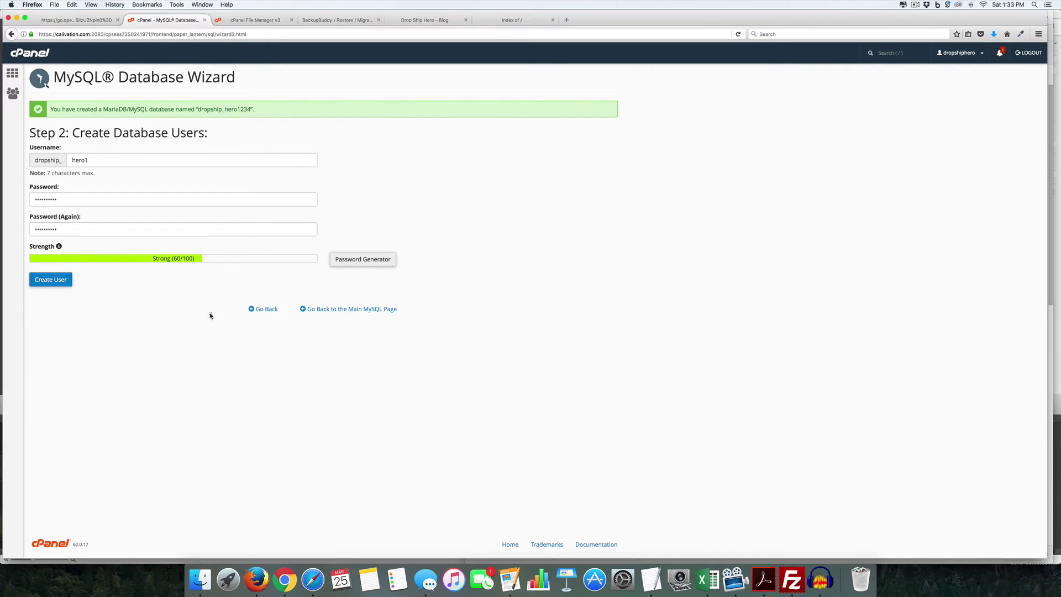
Step: Create user dropship_hero1 and grant it ALL PRIVILEGES on dropship_hero1234
click(51, 281)
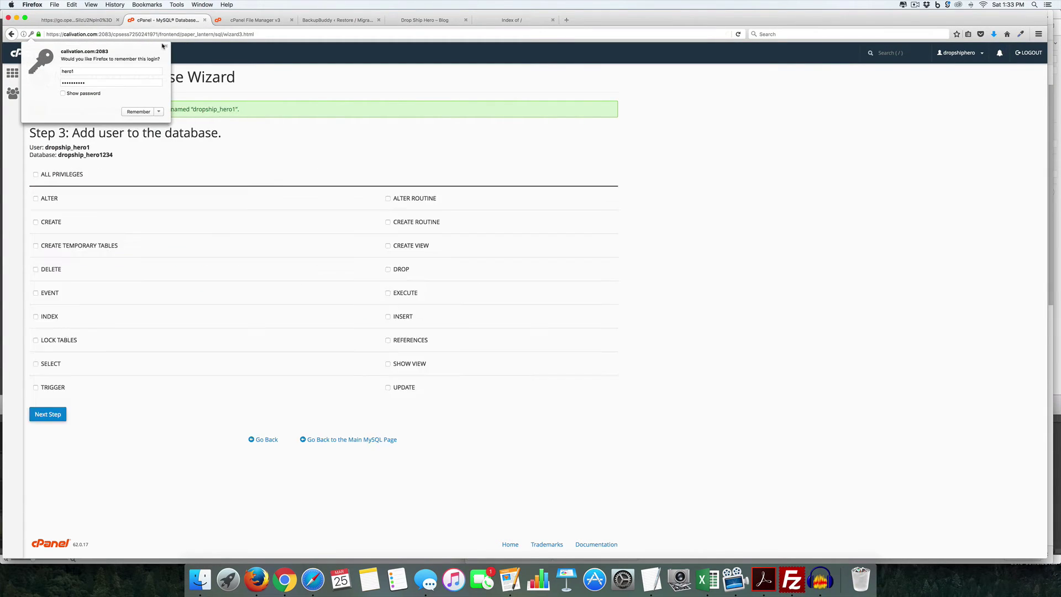
key(Escape)
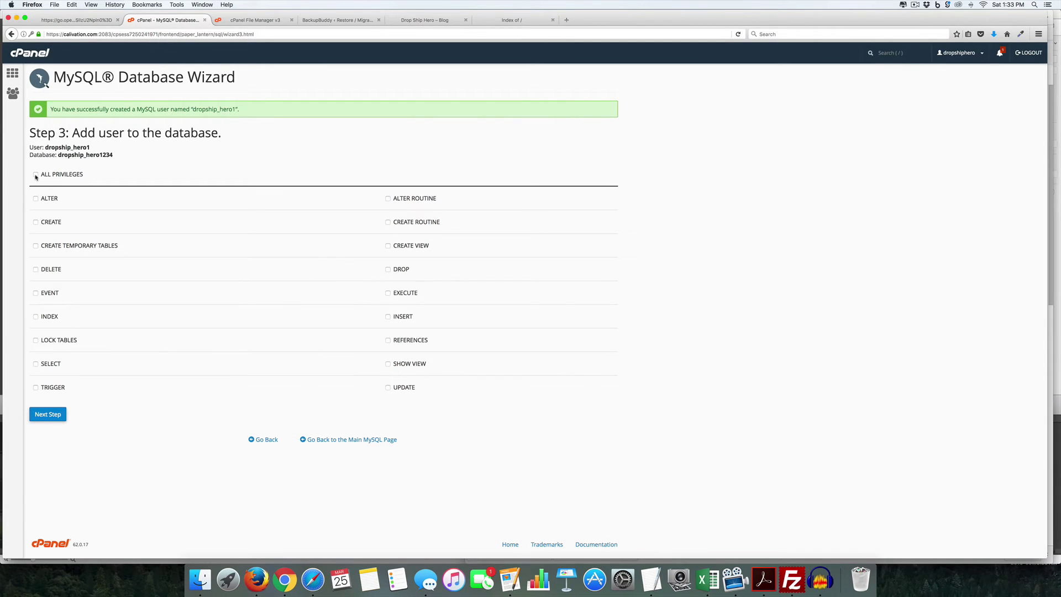
click(36, 175)
click(47, 416)
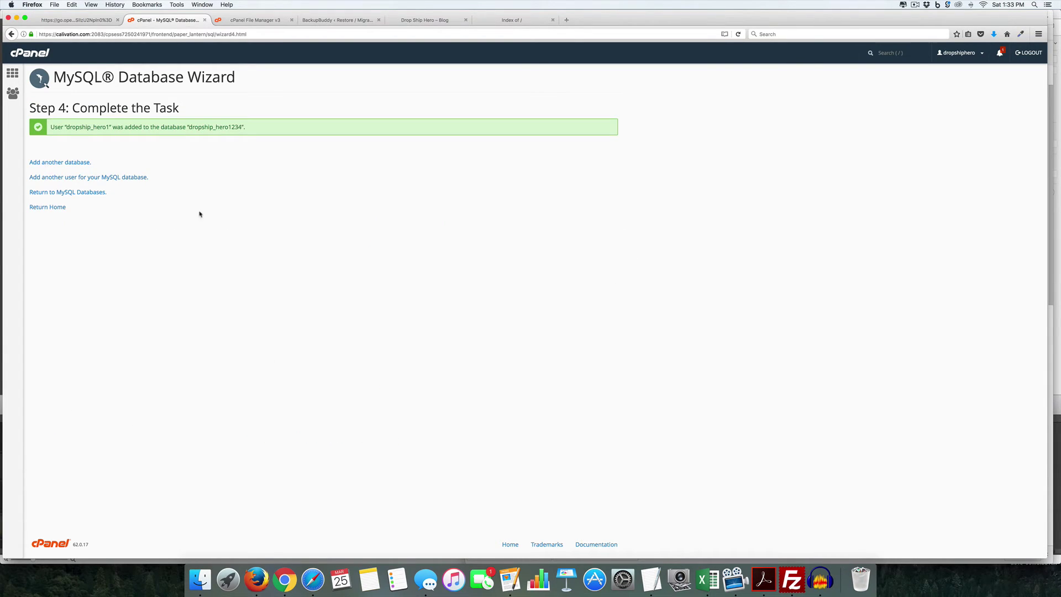
Step: Open the MySQL Databases page from cPanel home with a 'sql' search
click(12, 73)
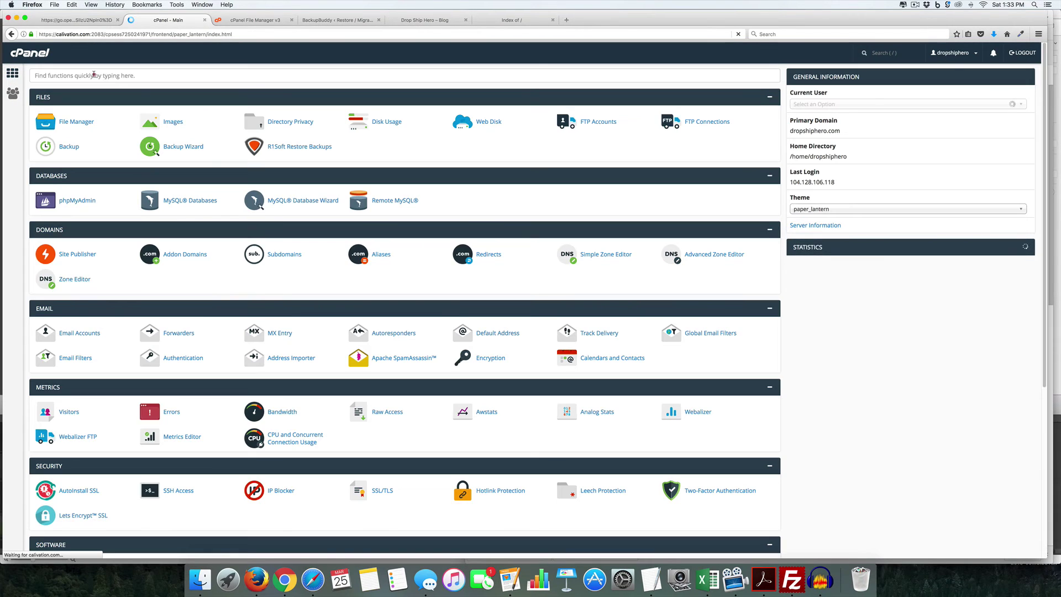
click(93, 76)
text(sql)
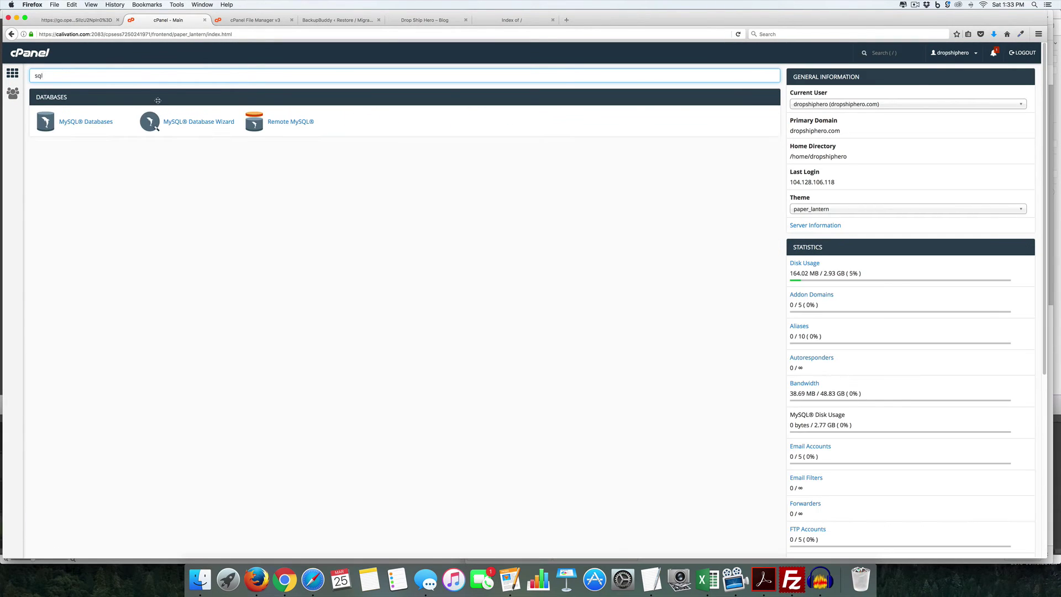
click(96, 121)
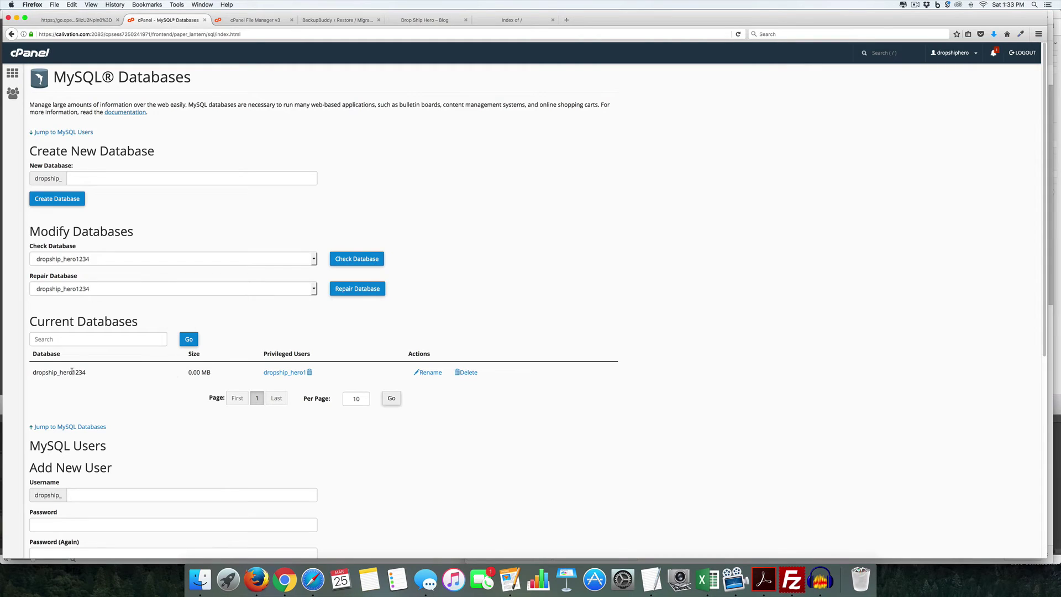
Step: Refresh the site's Index of / listing so the uploaded ImportBuddy files appear
click(14, 73)
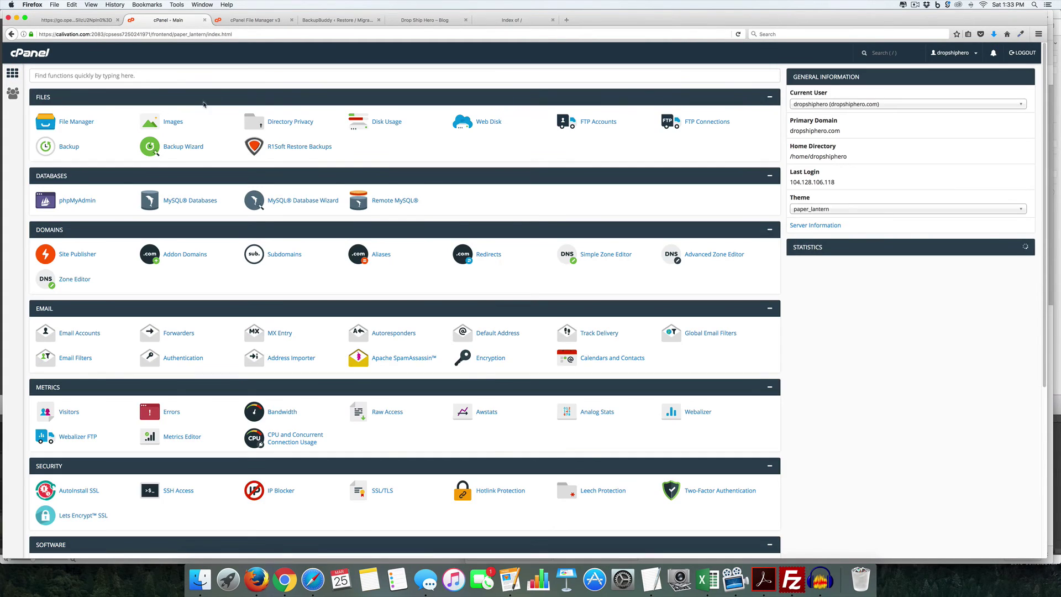
click(243, 19)
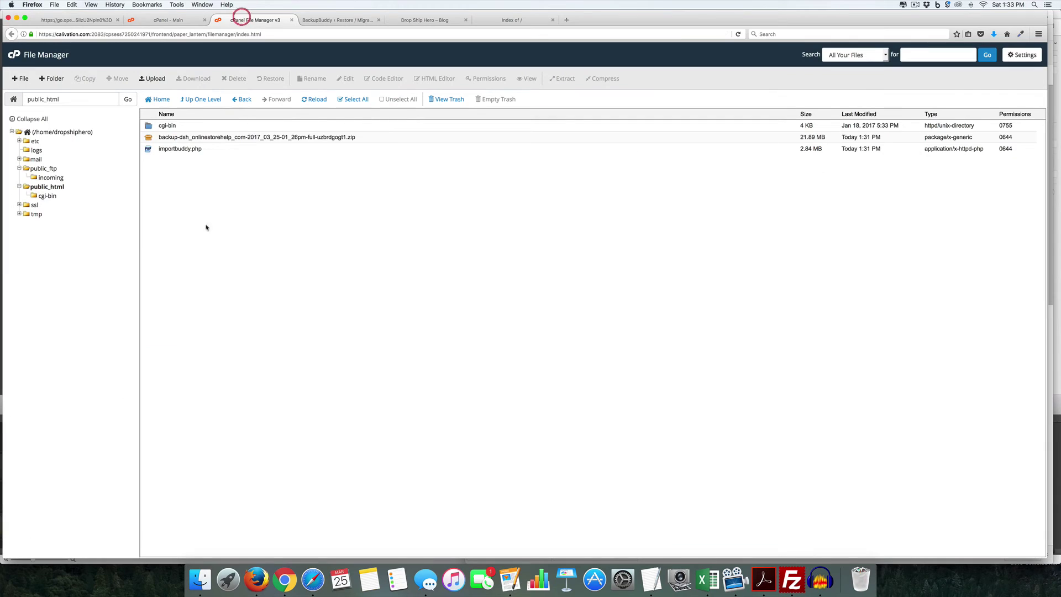
click(174, 20)
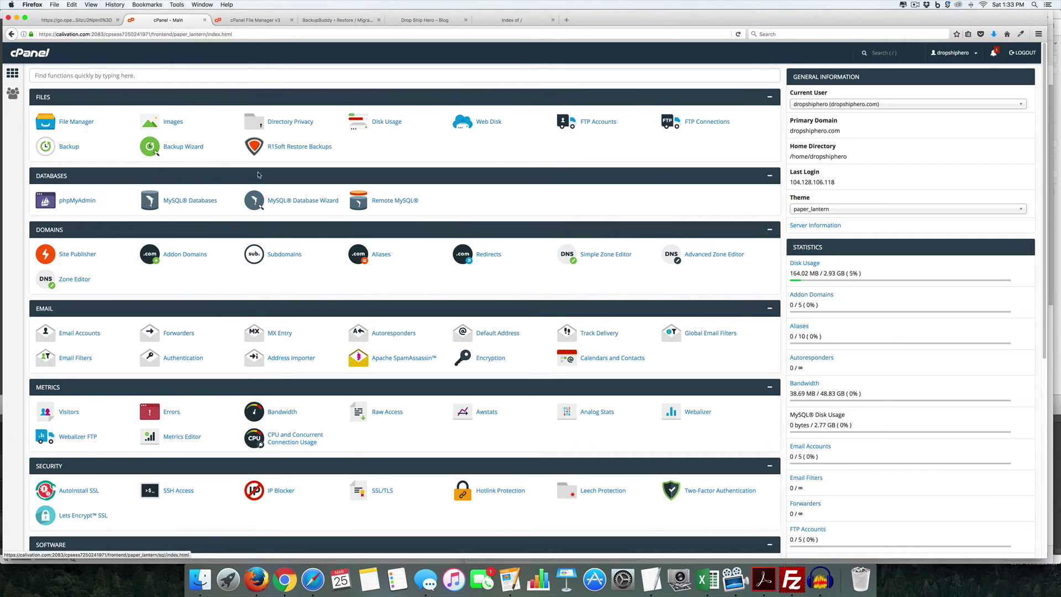
click(505, 21)
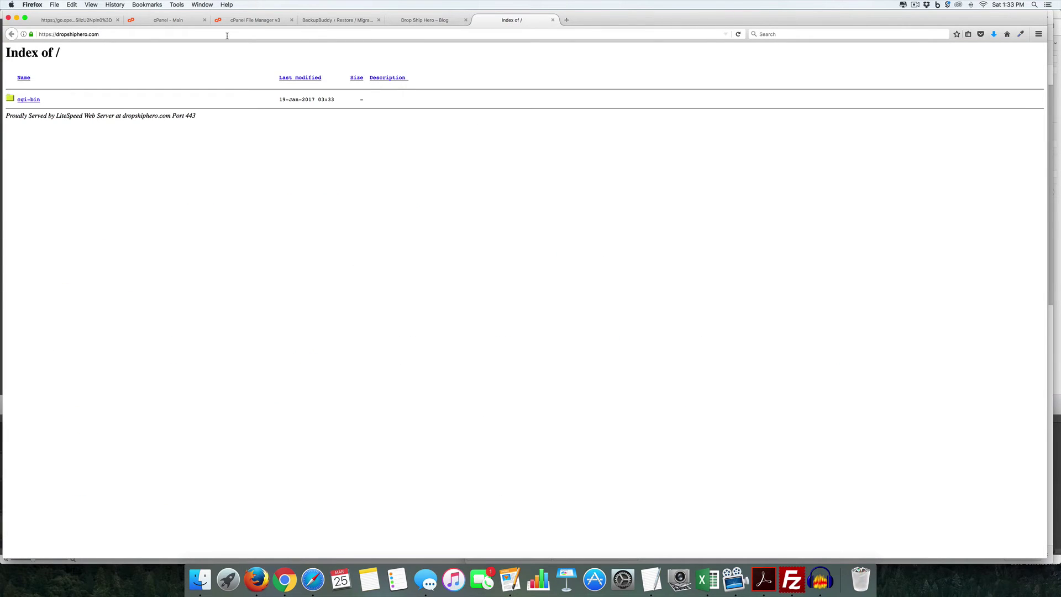
click(739, 35)
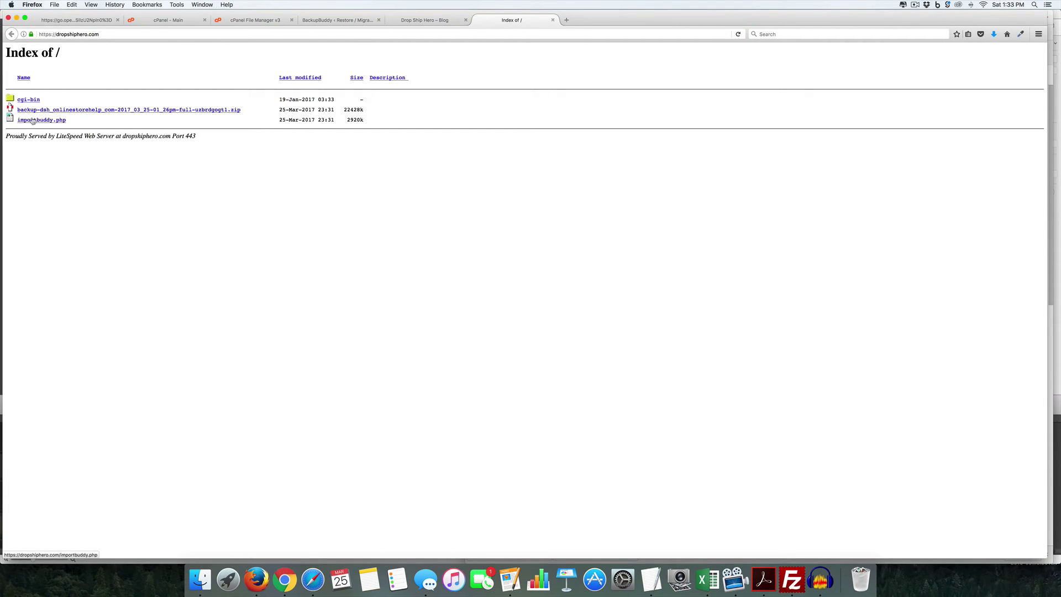
Step: Open importbuddy.php on dropshiphero.com from the directory listing
click(111, 34)
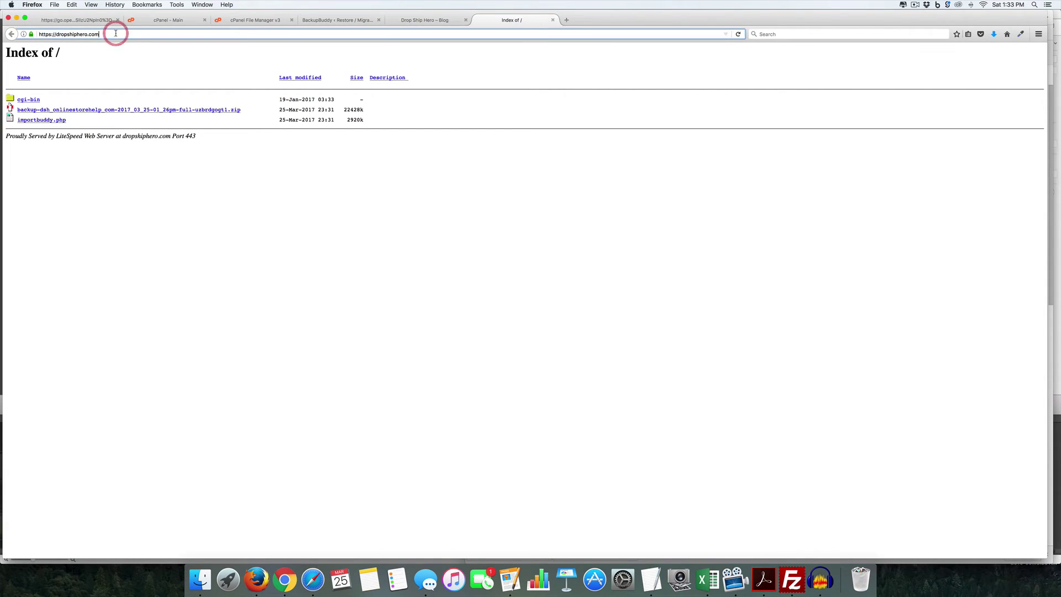
text(/import)
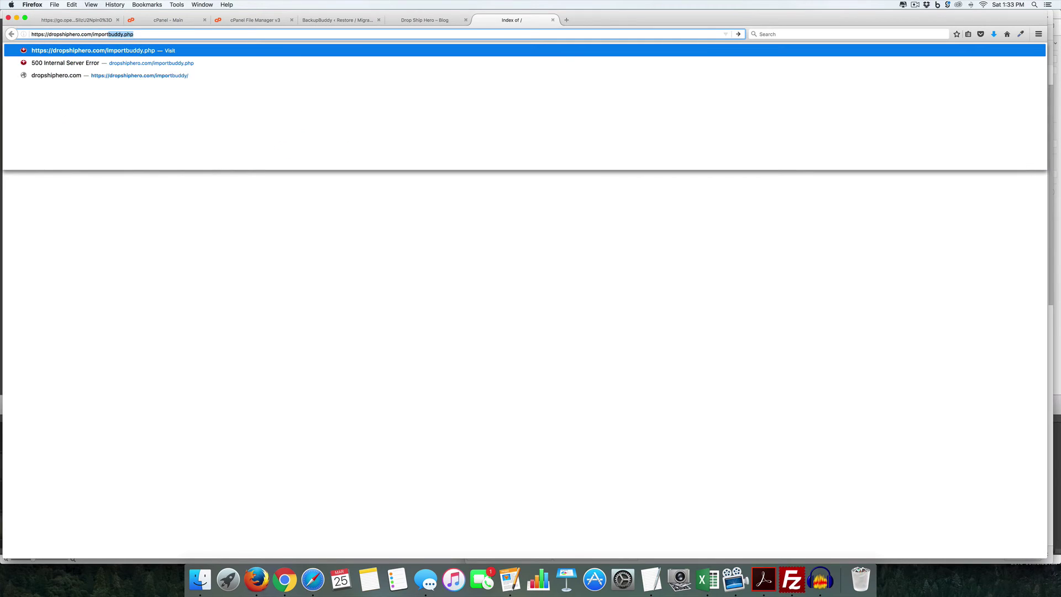
text(buddy)
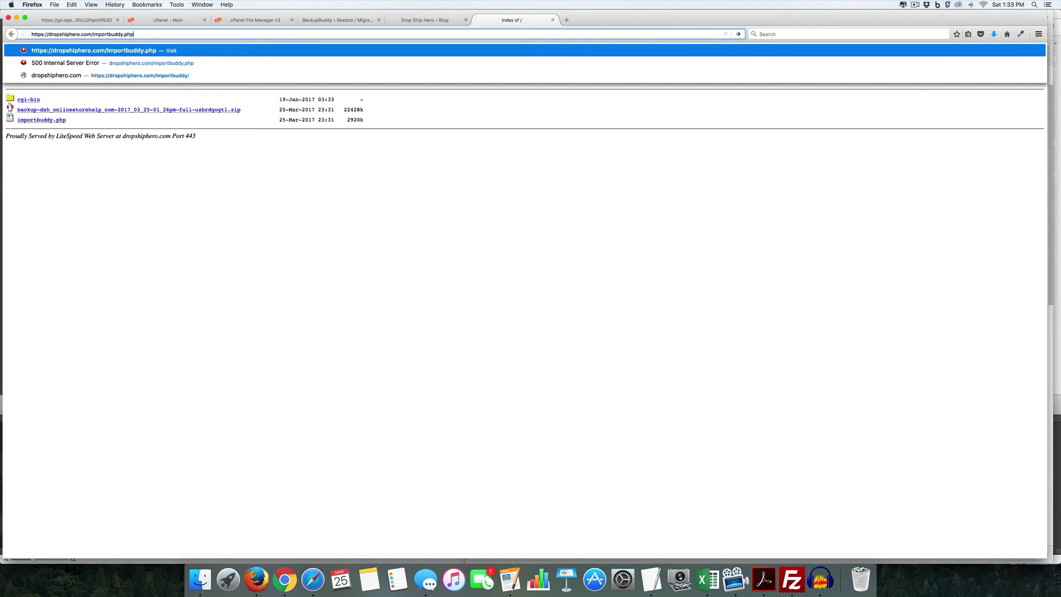
key(BackSpace)
key(BackSpace)
key(BackSpace)
key(BackSpace)
key(BackSpace)
key(BackSpace)
key(BackSpace)
key(BackSpace)
key(BackSpace)
key(BackSpace)
key(BackSpace)
key(BackSpace)
key(BackSpace)
key(BackSpace)
key(BackSpace)
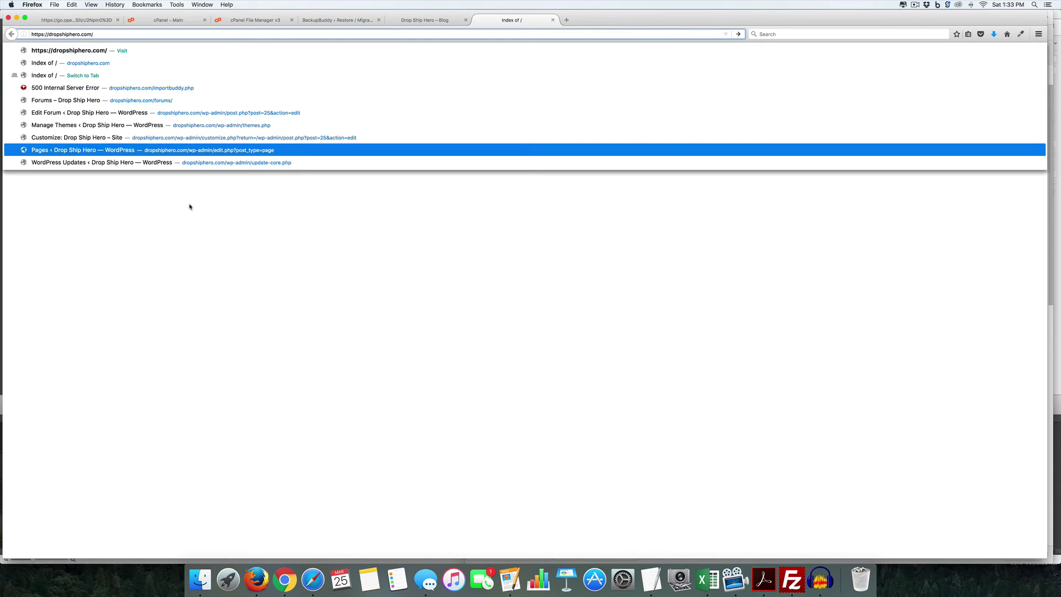
click(212, 298)
click(52, 120)
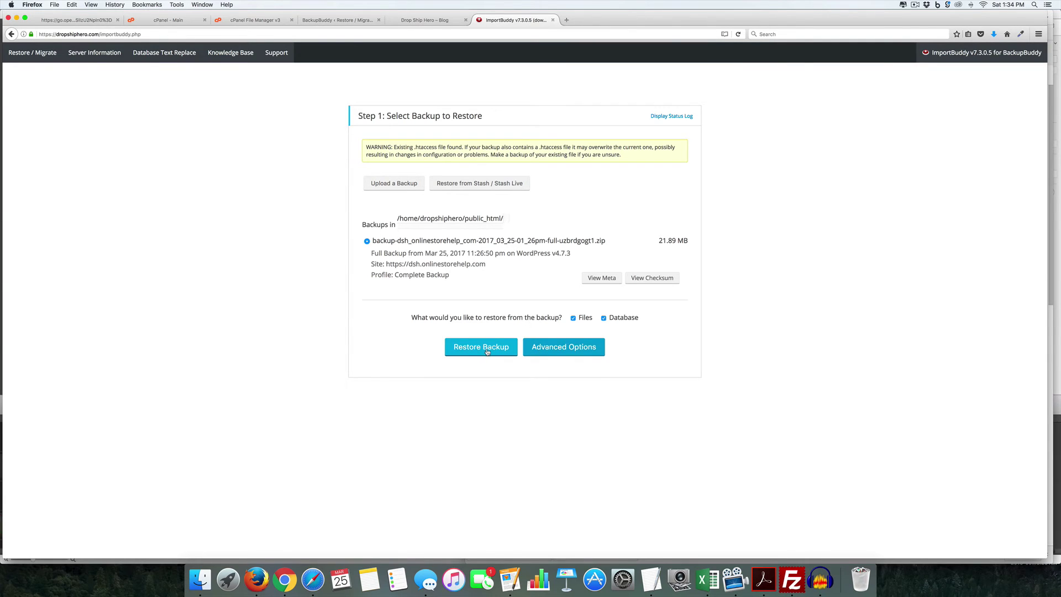
Step: Start the Files and Database restore of the 21.89 MB backup zip
click(487, 353)
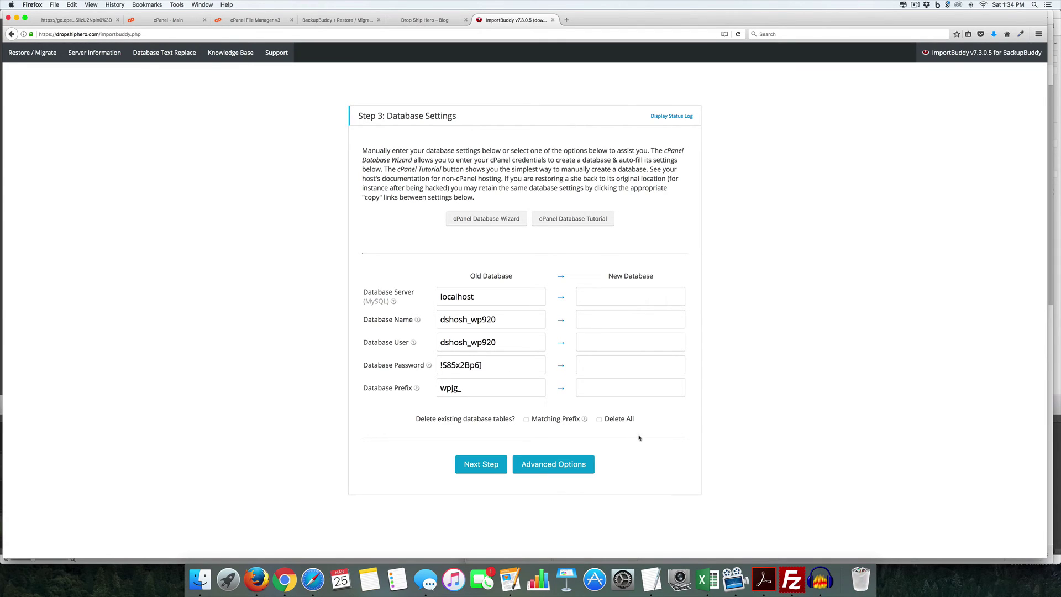
click(652, 580)
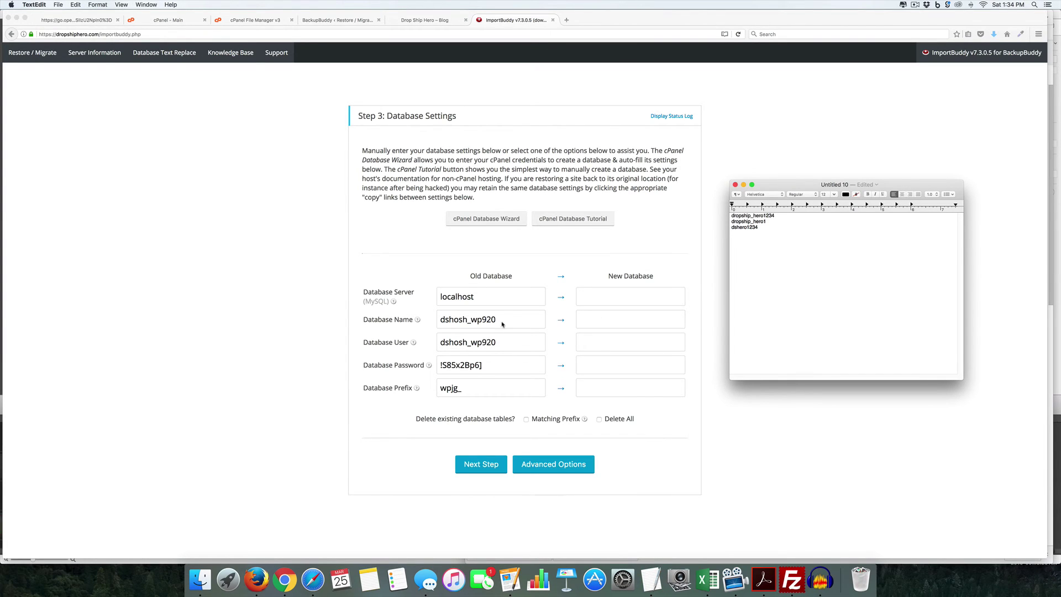
click(310, 267)
Step: Copy the old server, database name, user, password and prefix into the New Database fields
click(561, 297)
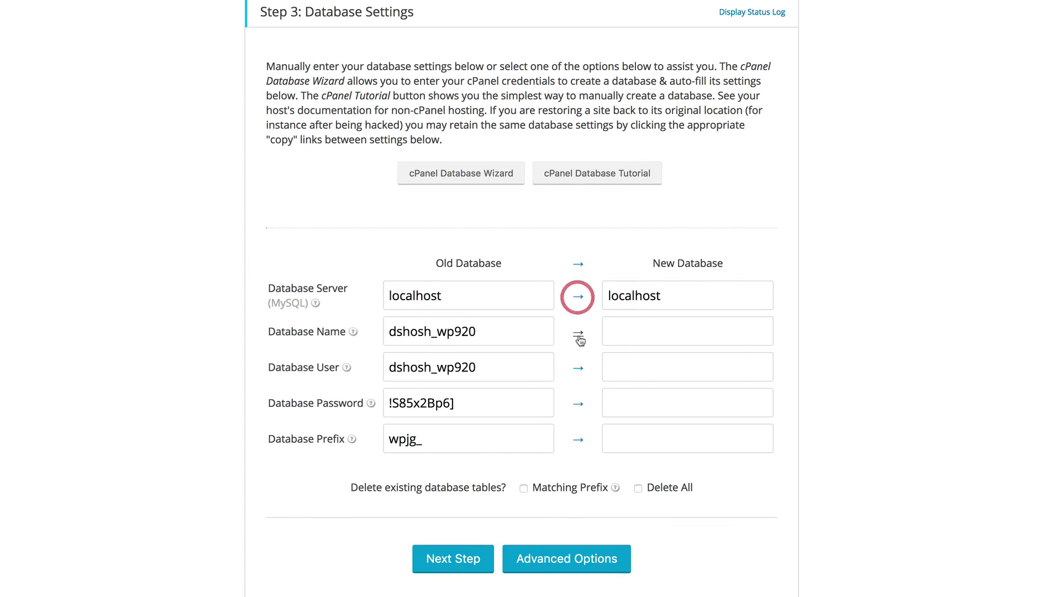
click(579, 337)
click(579, 368)
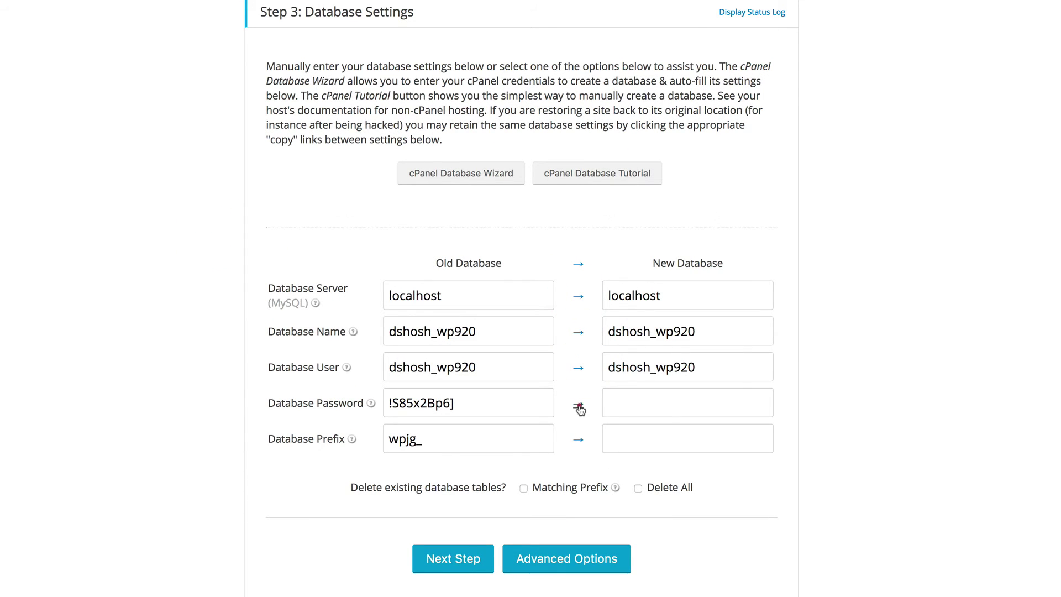
click(579, 407)
click(579, 439)
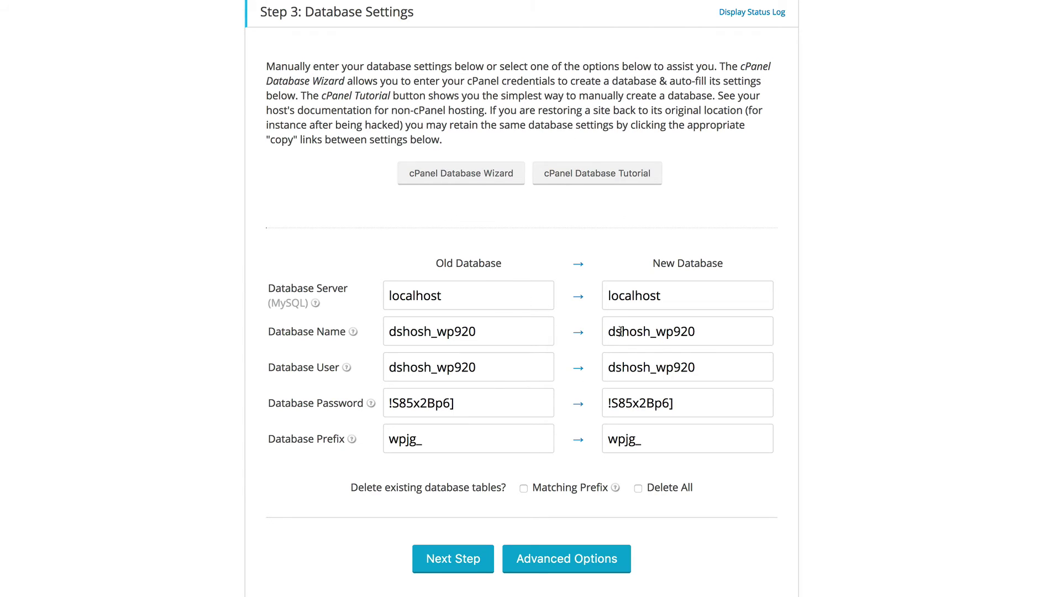
Step: Clear the prefilled New Database name, user, password and wpjg_ prefix fields
drag(713, 328, 559, 331)
key(BackSpace)
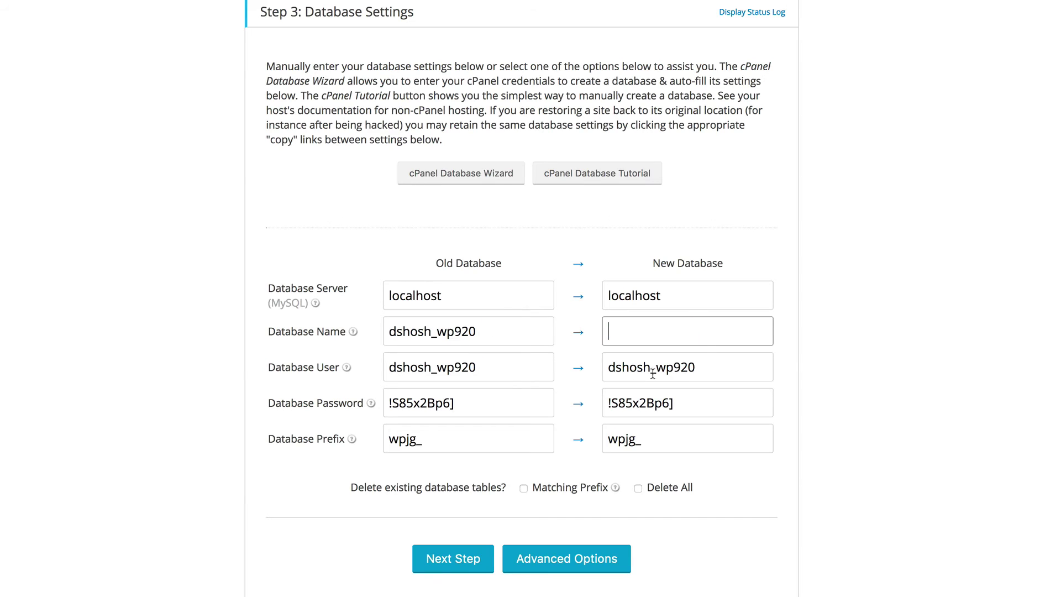
click(713, 362)
drag(698, 368, 596, 366)
key(BackSpace)
drag(680, 402, 602, 402)
key(BackSpace)
drag(646, 441, 587, 441)
key(BackSpace)
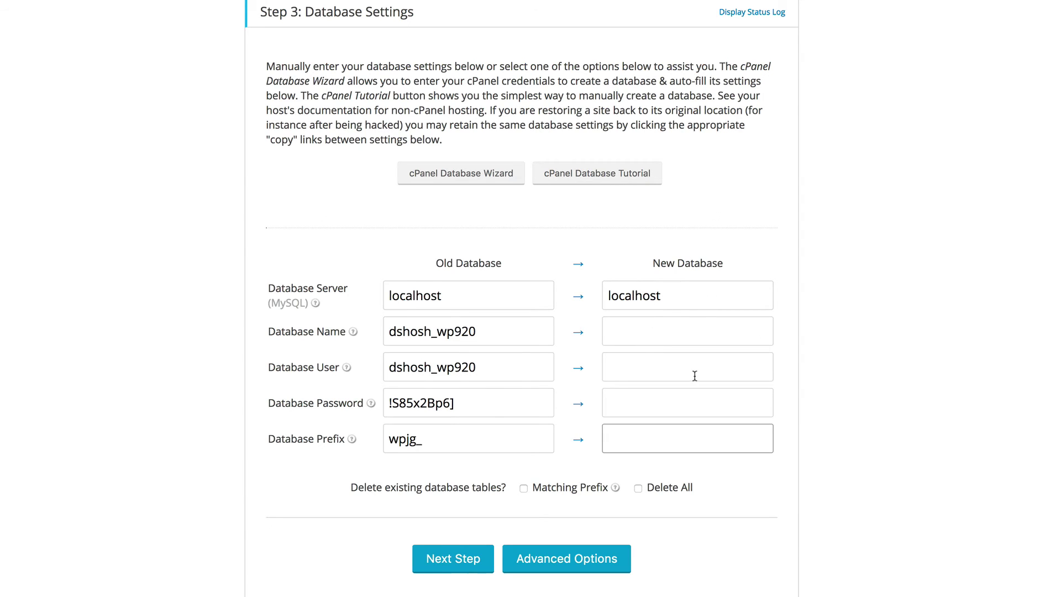
Step: Paste database name dropship_hero1234 and user dropship_hero1 from the TextEdit notes
key(super+Tab)
drag(916, 168, 845, 168)
key(super+c)
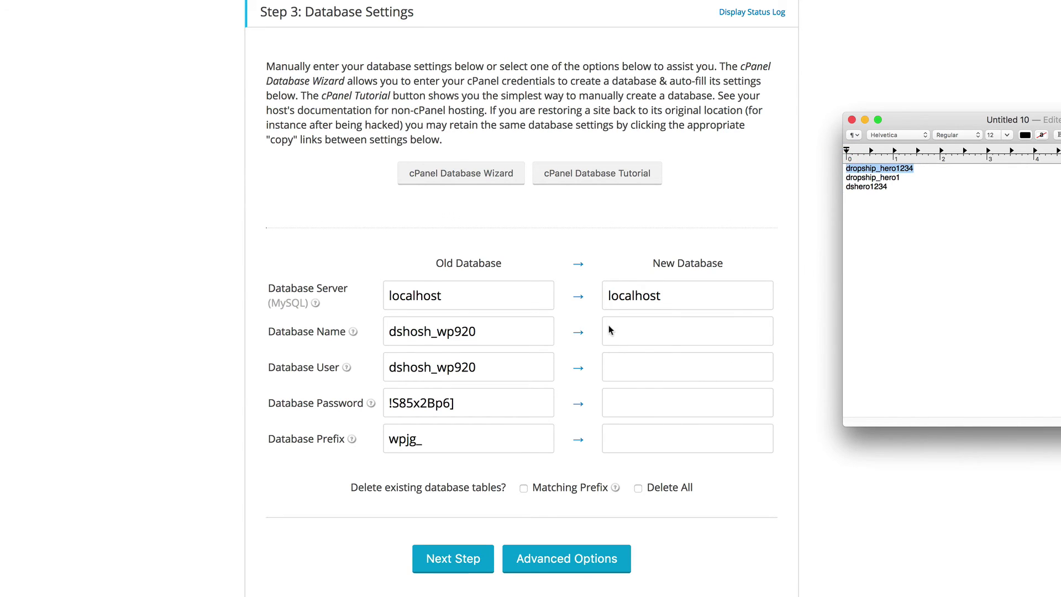
key(super+Tab)
click(622, 330)
key(super+v)
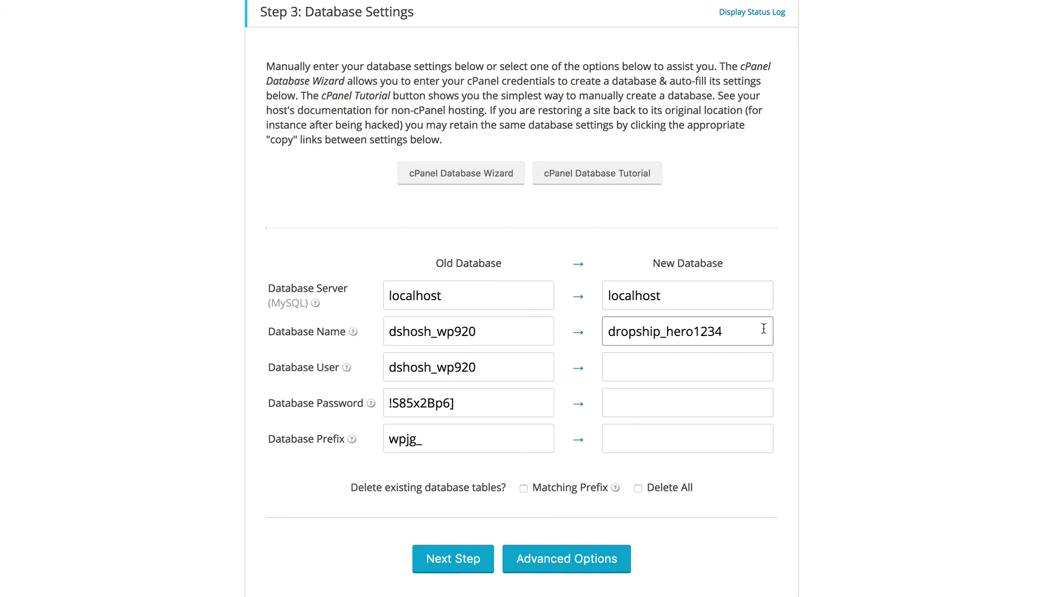
key(super+Tab)
drag(900, 178, 844, 178)
key(super+c)
key(super+Tab)
click(613, 369)
key(super+v)
Step: Paste the database user's password from the notes and set the table prefix to wpds_
key(super+Tab)
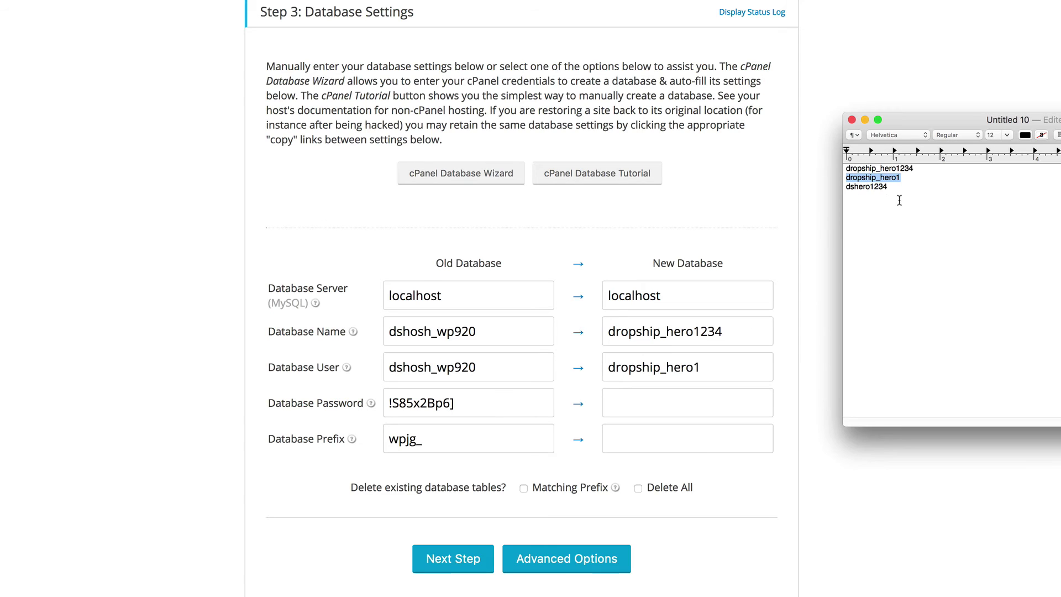
drag(891, 187, 844, 187)
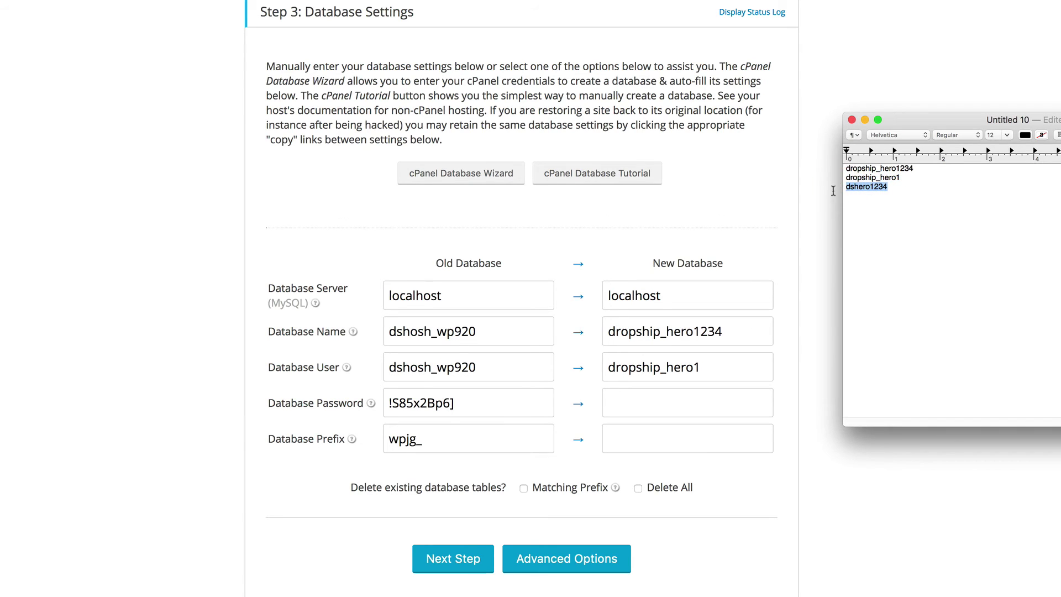
key(super+c)
key(super+Tab)
click(618, 399)
key(super+v)
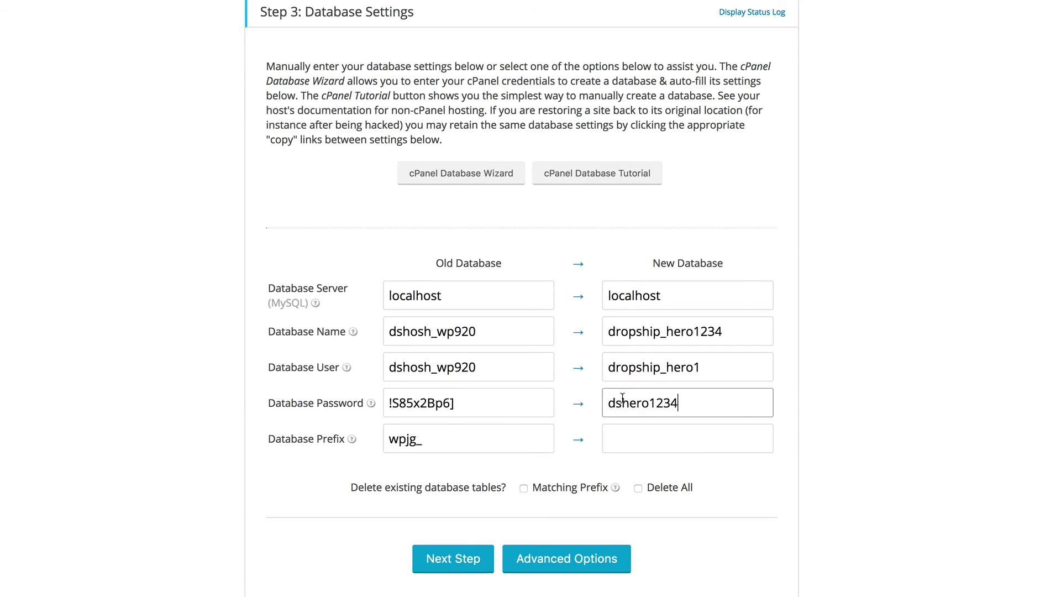
click(629, 441)
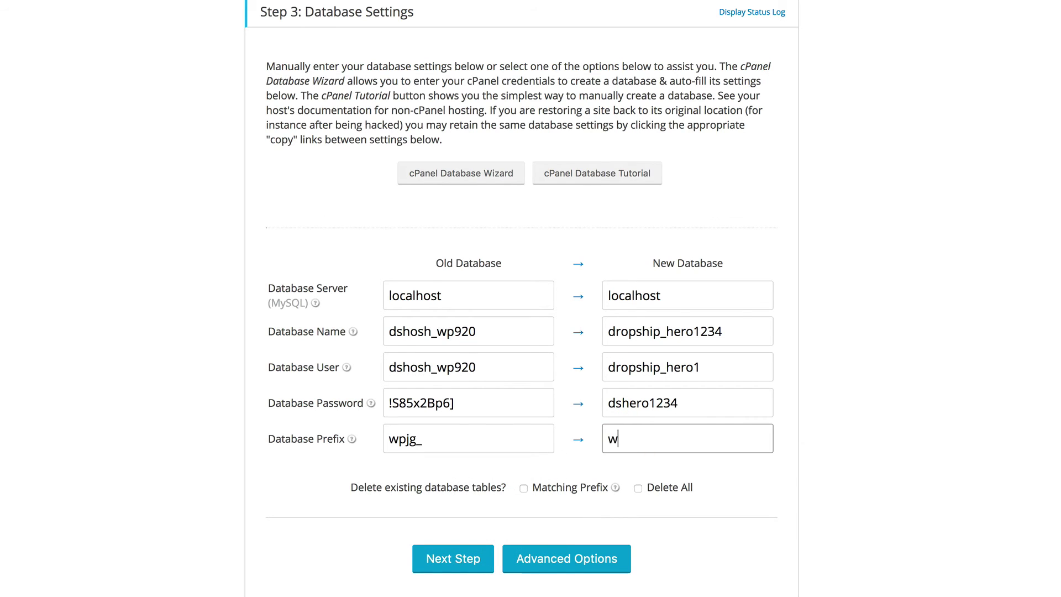
text(wpds_)
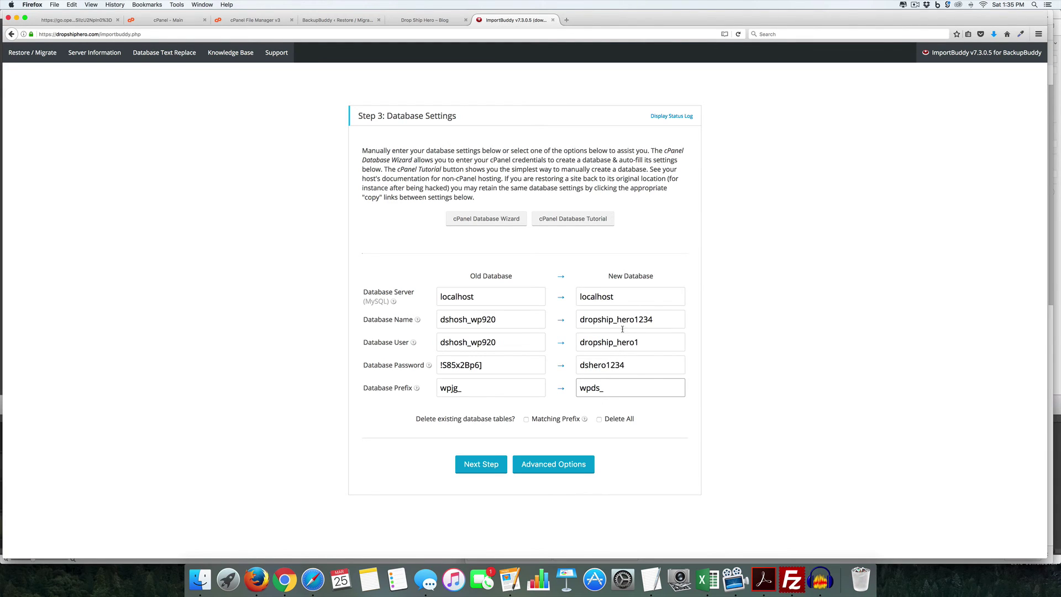
Step: Double-check the database values in the notes, then continue to Step 5: Site URL Settings
click(652, 579)
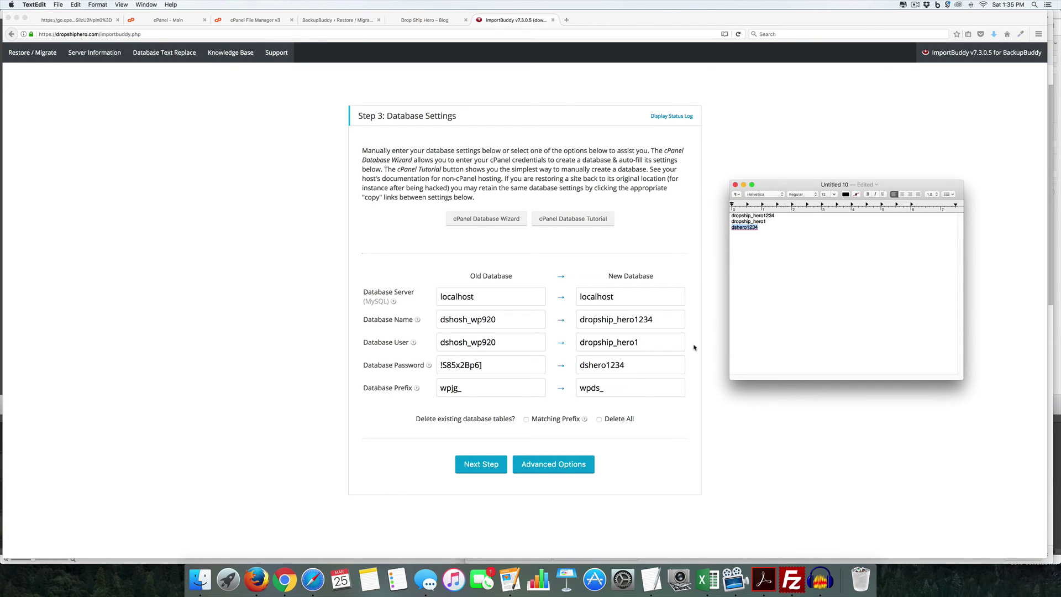
click(718, 407)
click(493, 464)
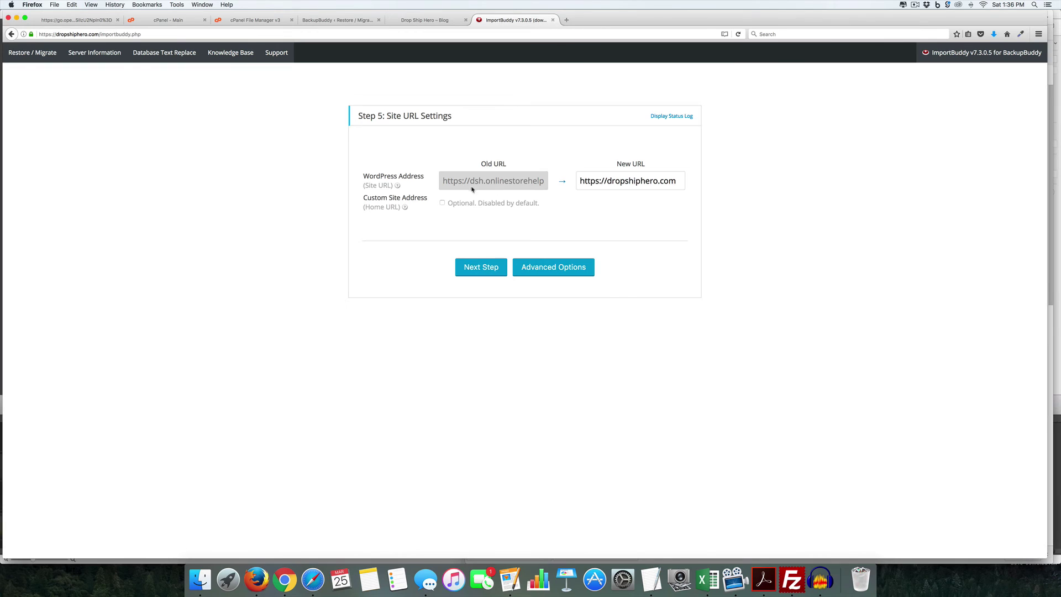
click(442, 203)
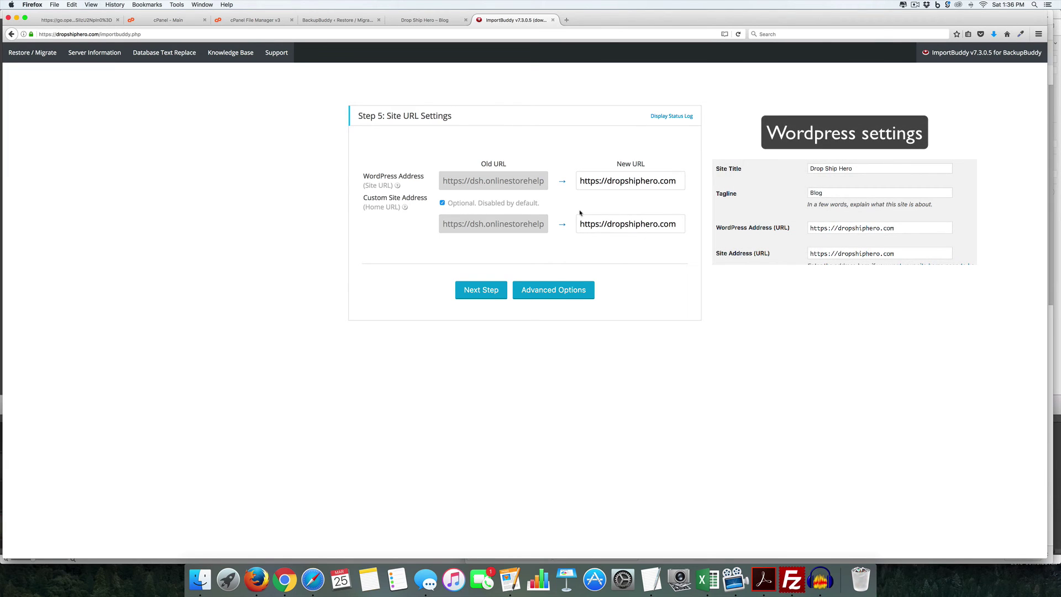
click(482, 290)
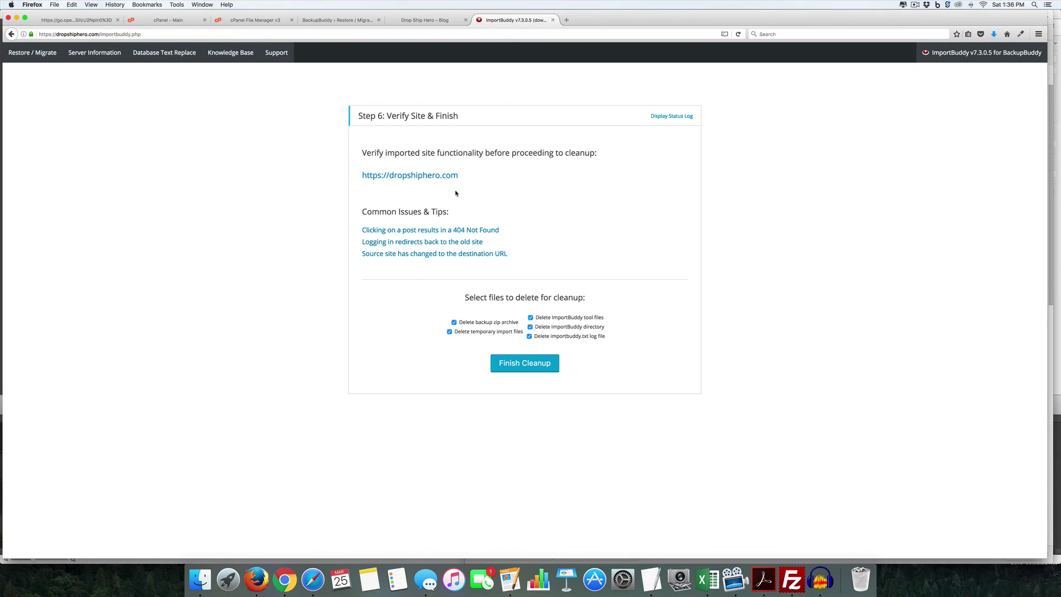
Step: Preview the restored dropshiphero.com in a new tab, then run Finish Cleanup
right_click(429, 177)
click(459, 183)
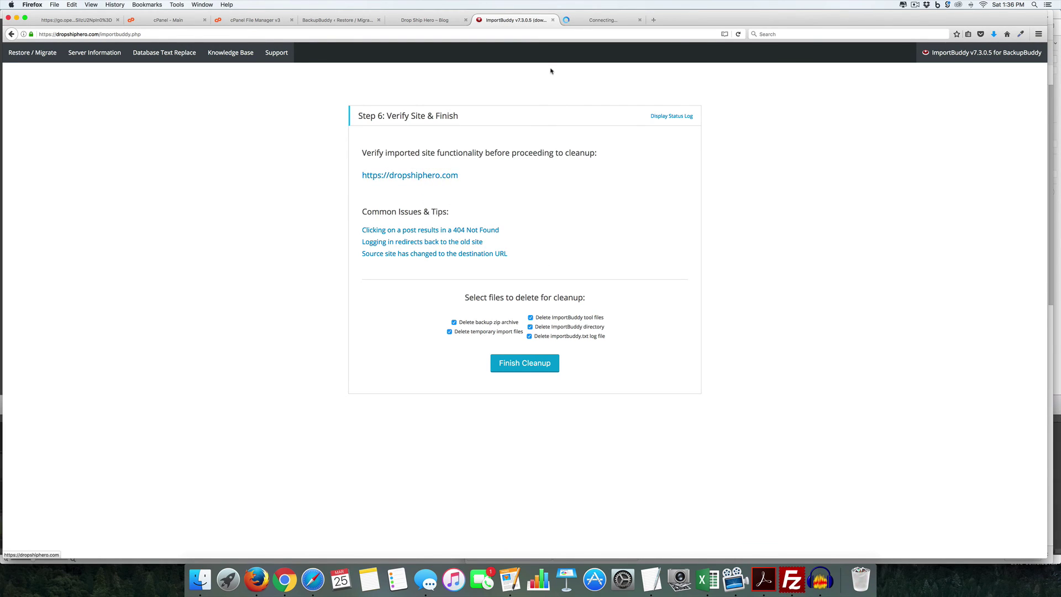
click(593, 20)
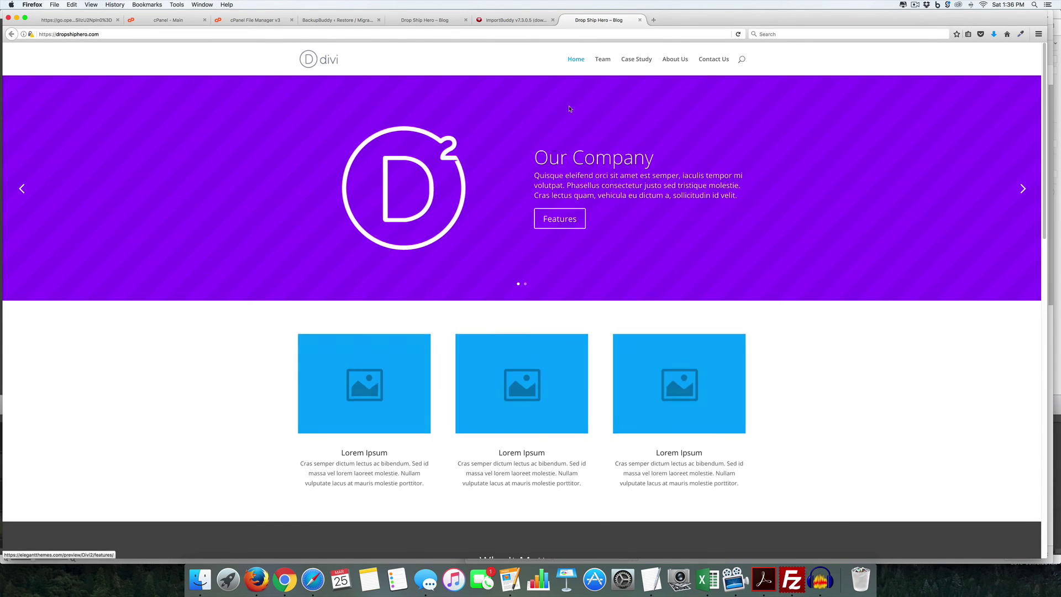
key(ctrl+shift+Tab)
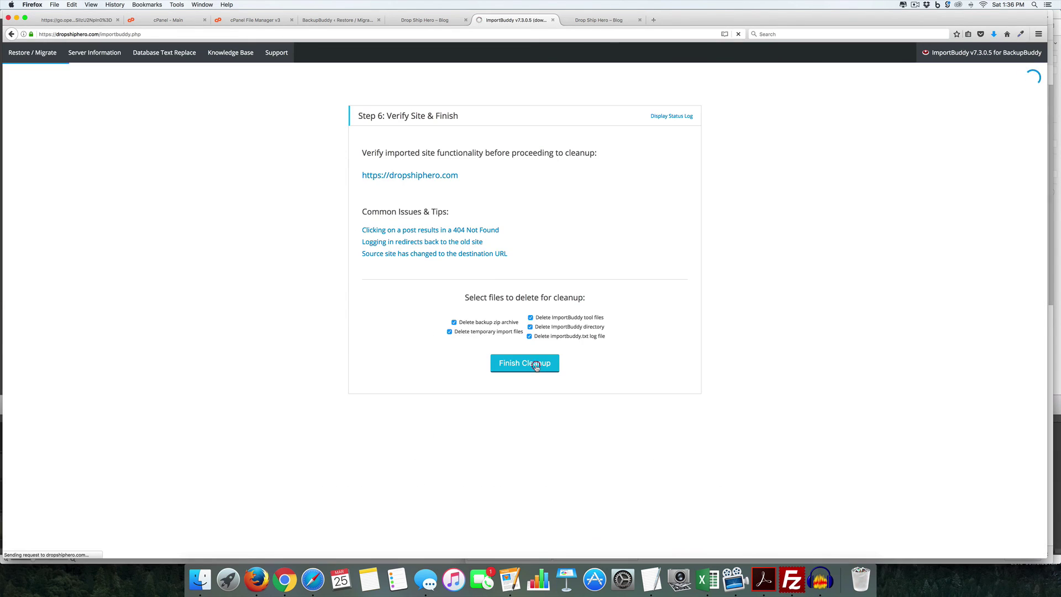
click(535, 366)
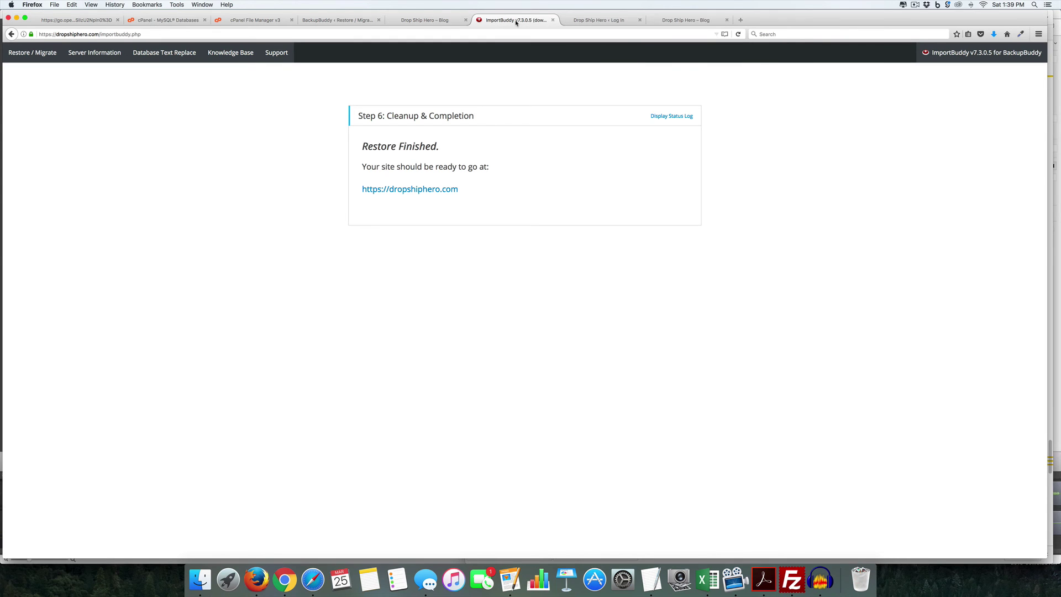
Step: Log in to the restored WordPress with the admin username and password, dismissing the save prompt
click(592, 21)
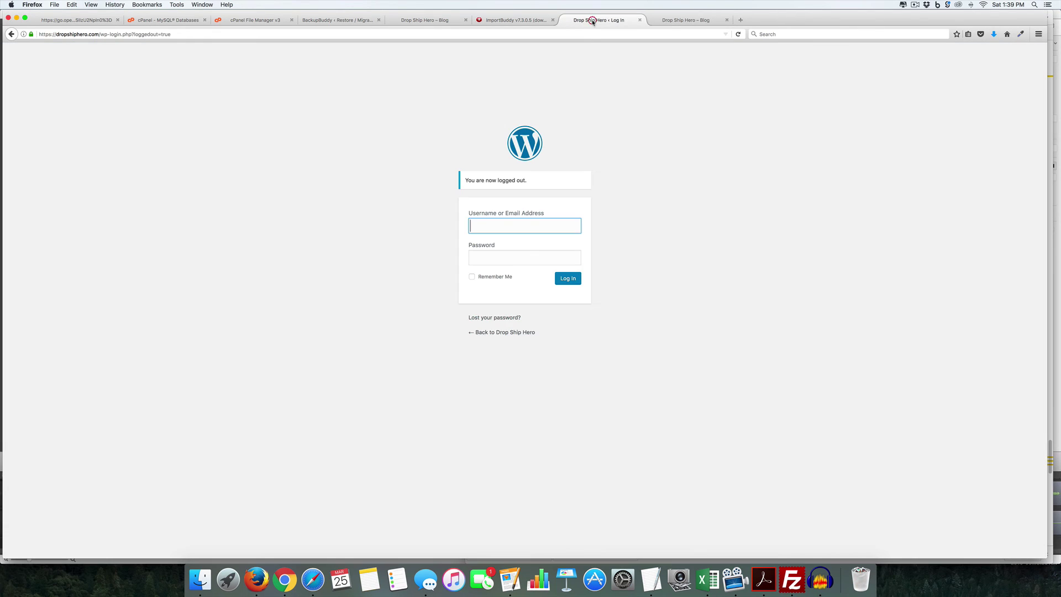
click(696, 19)
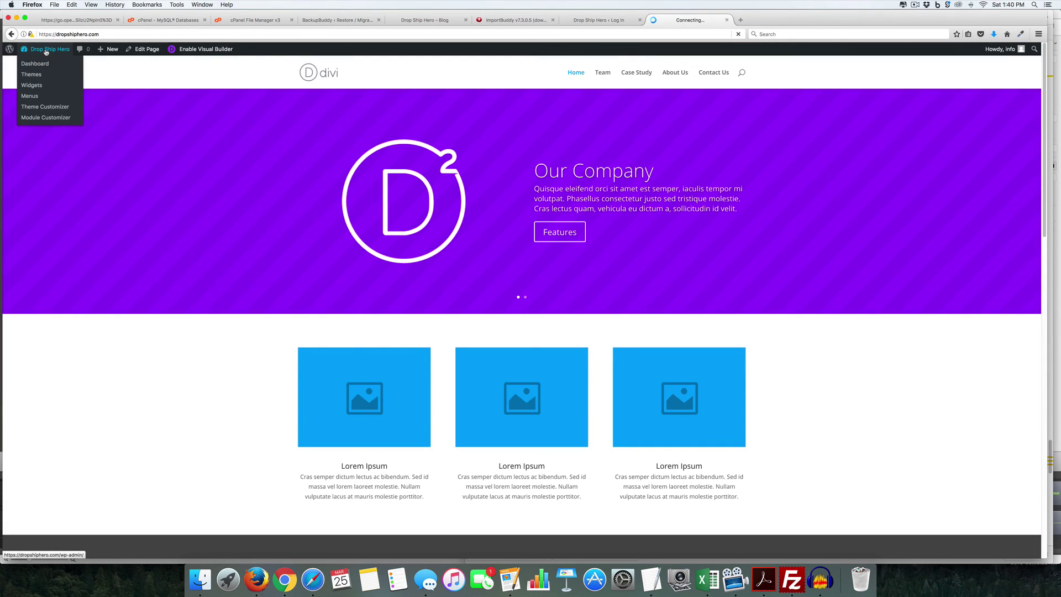
text(info)
key(Tab)
text(********)
key(Return)
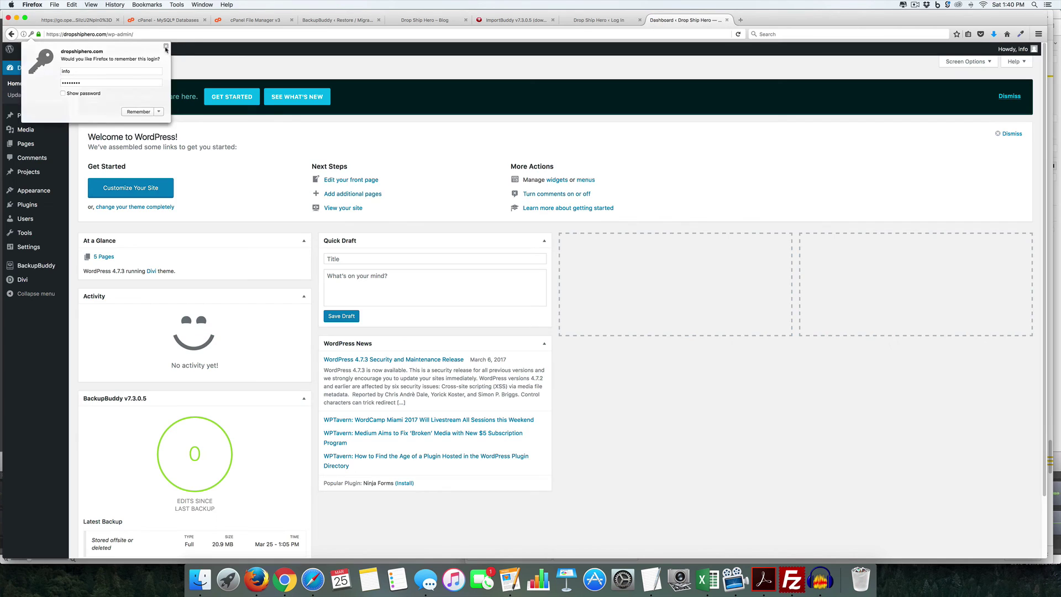
click(165, 47)
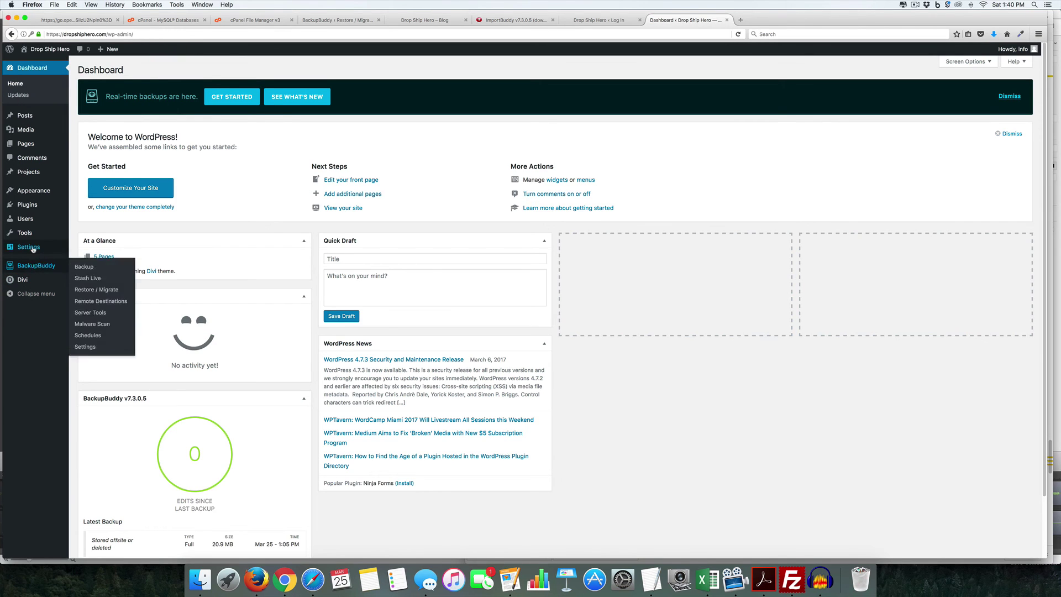
Step: Save Post name permalinks and visit the live dropshiphero.com homepage
mouse_move(30, 247)
click(97, 306)
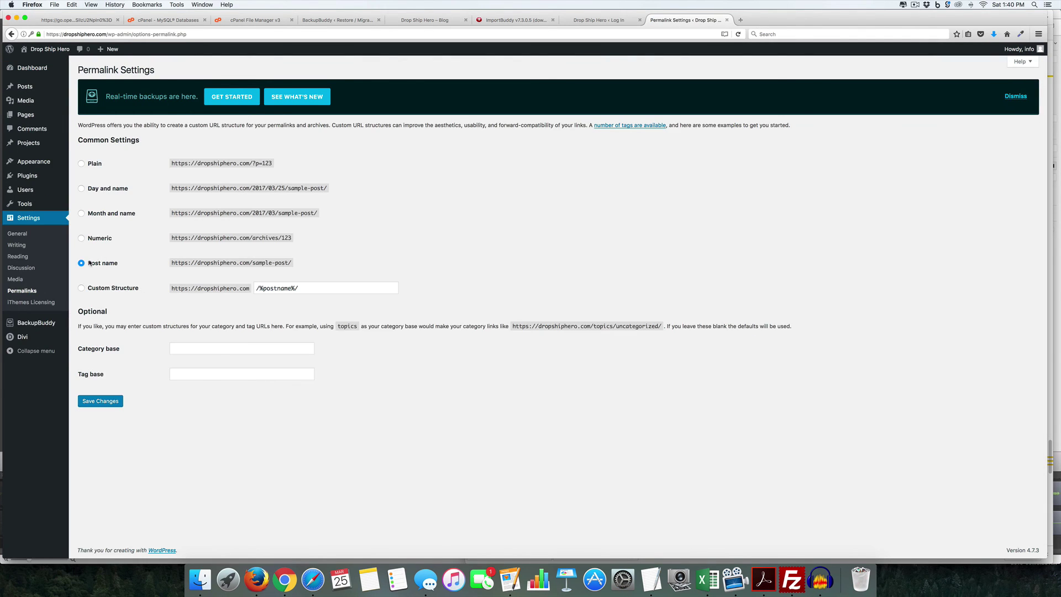
click(82, 264)
click(100, 402)
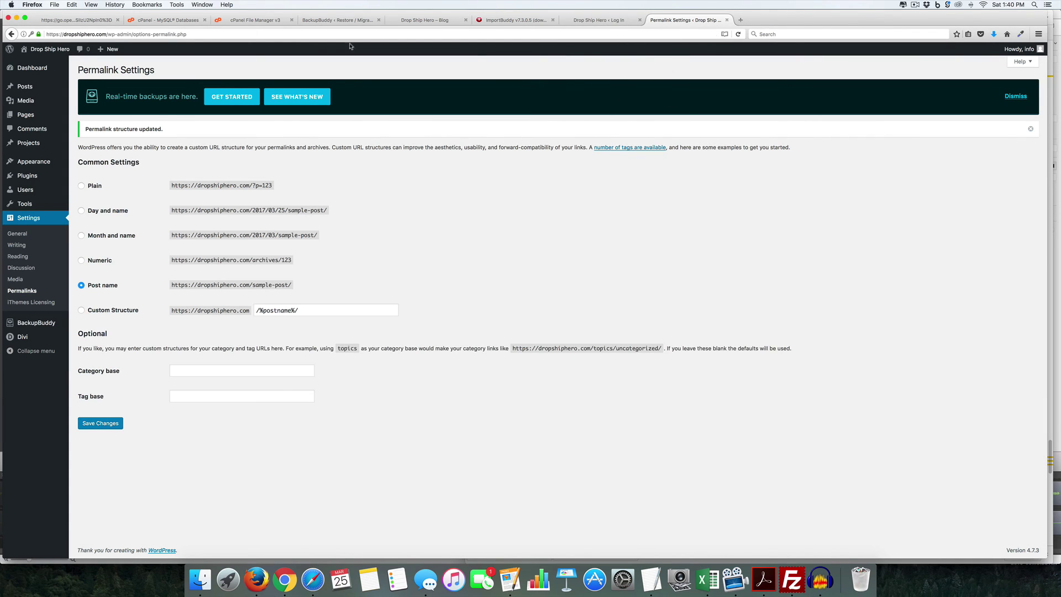
click(67, 66)
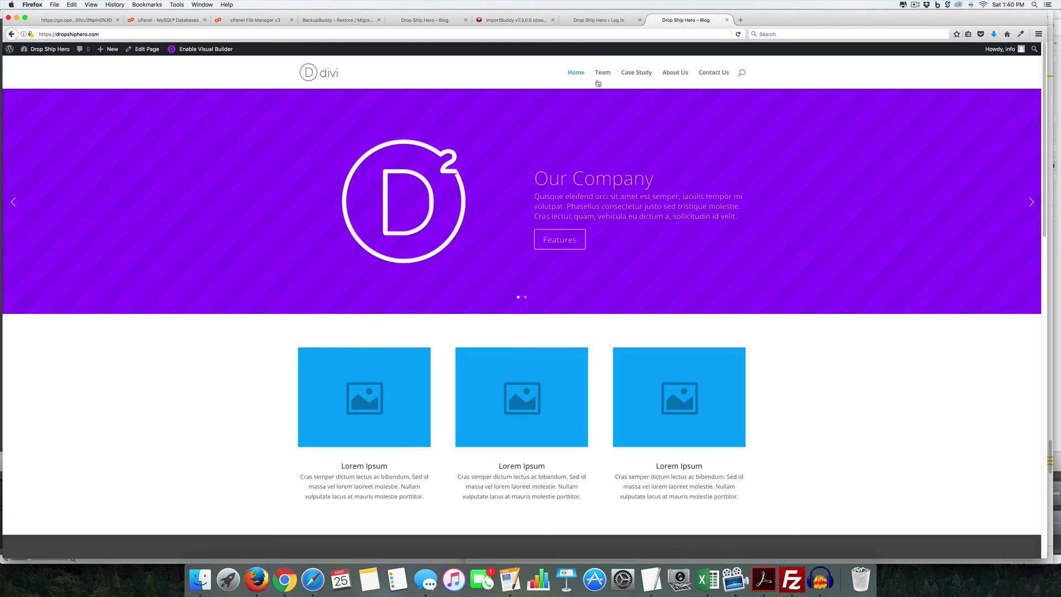
click(602, 73)
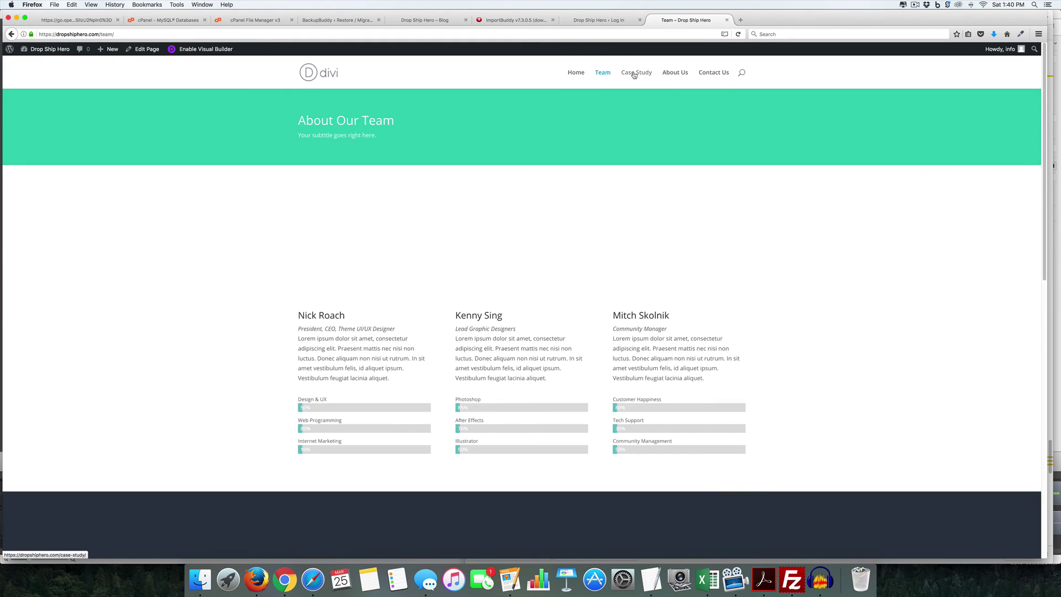
click(634, 74)
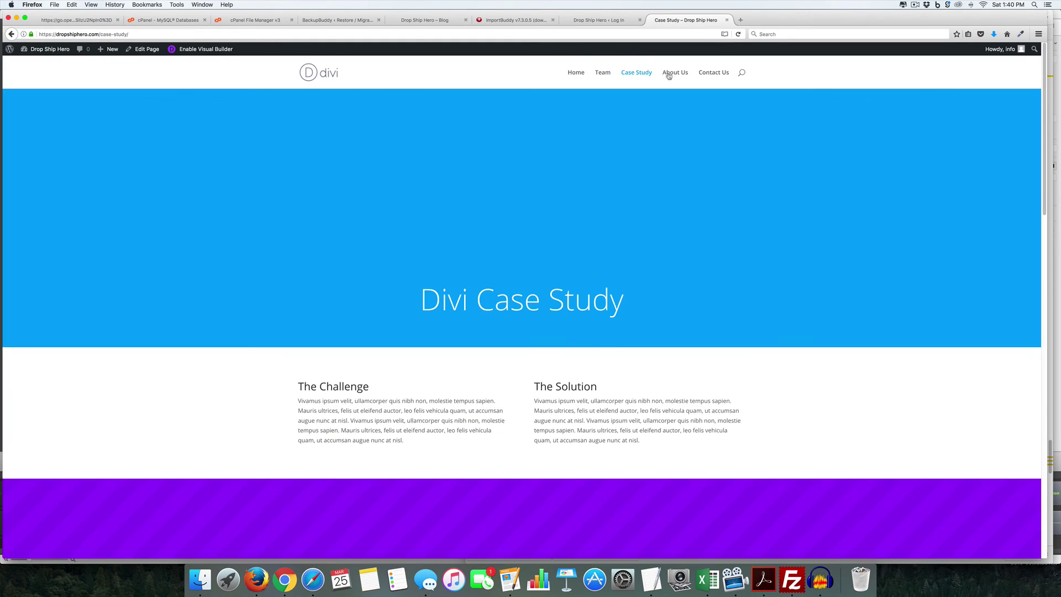
click(672, 74)
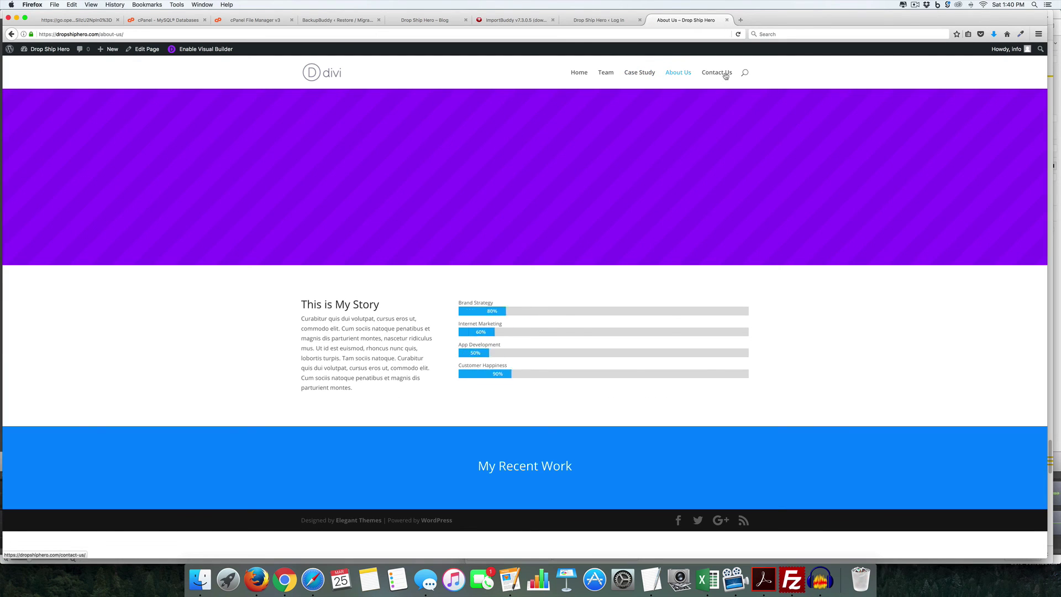
click(719, 74)
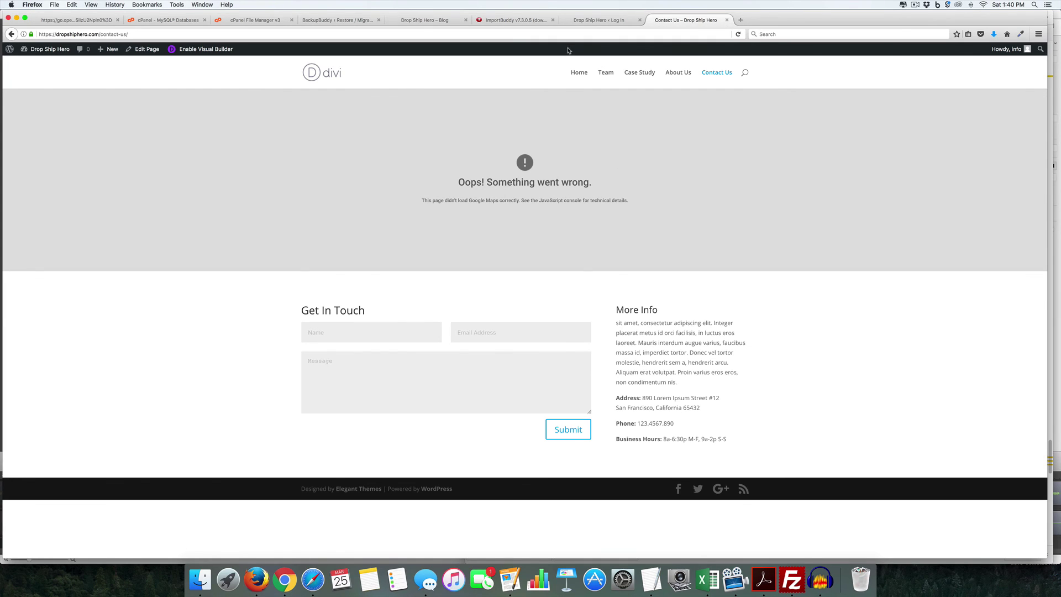
click(576, 72)
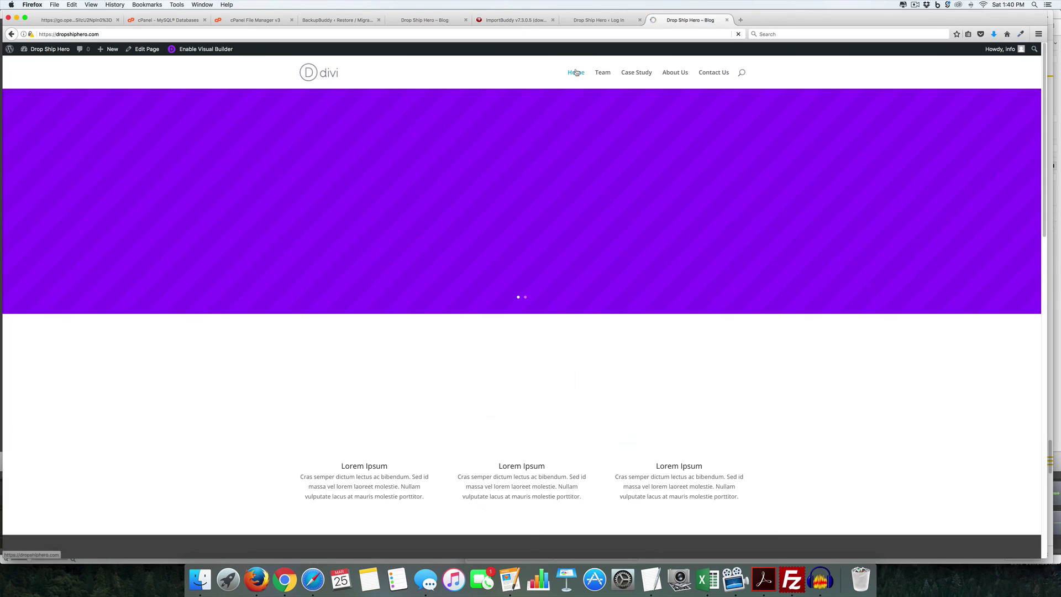